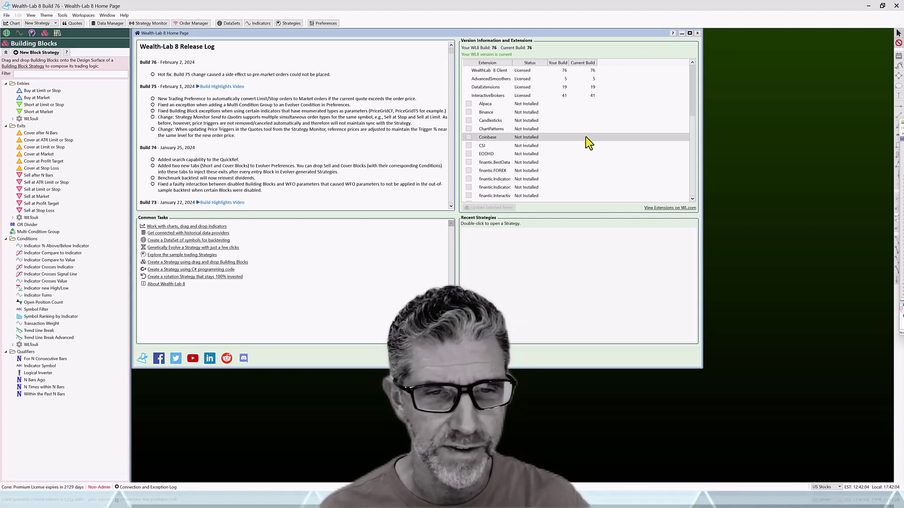
Open a new QQQ chart window and set its scale to 30 Minute
left_click(11, 23)
left_click_drag(504, 107, 360, 43)
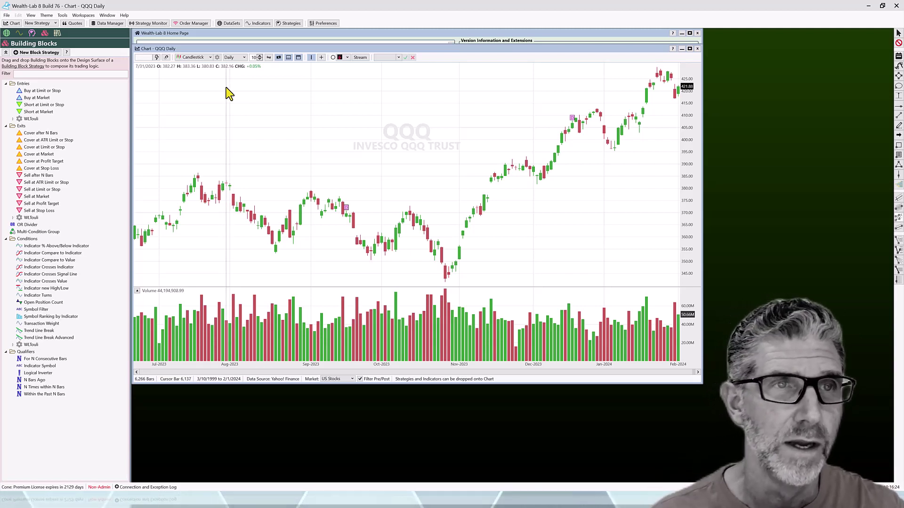
left_click(244, 57)
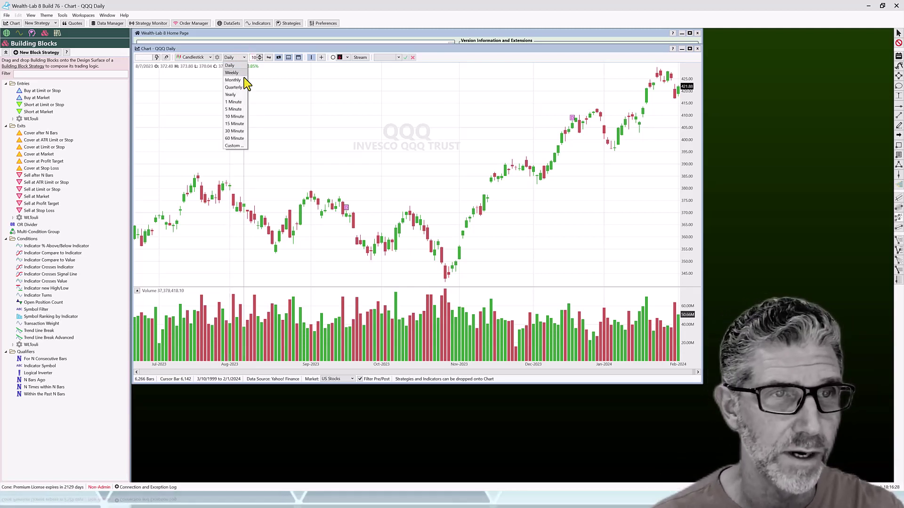
left_click(234, 131)
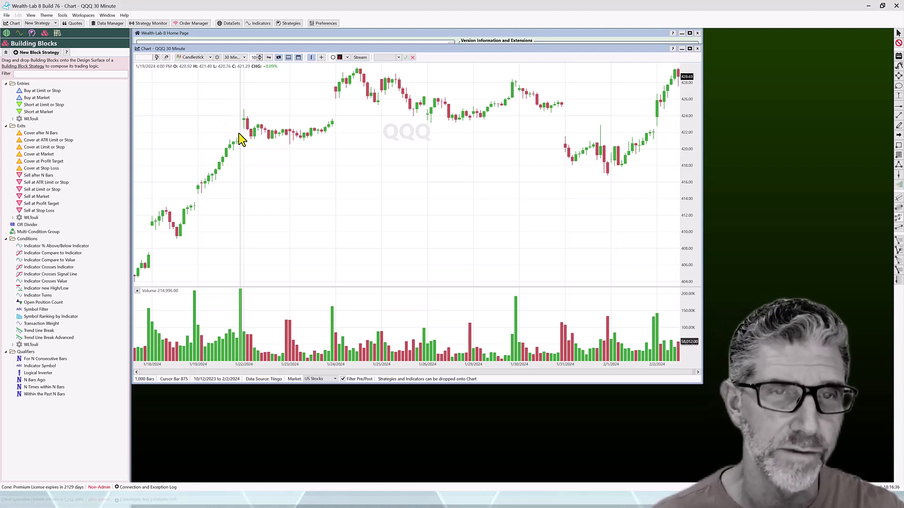
Change the QQQ chart's scale to 60 Minute
scroll(405, 174, "up", 3)
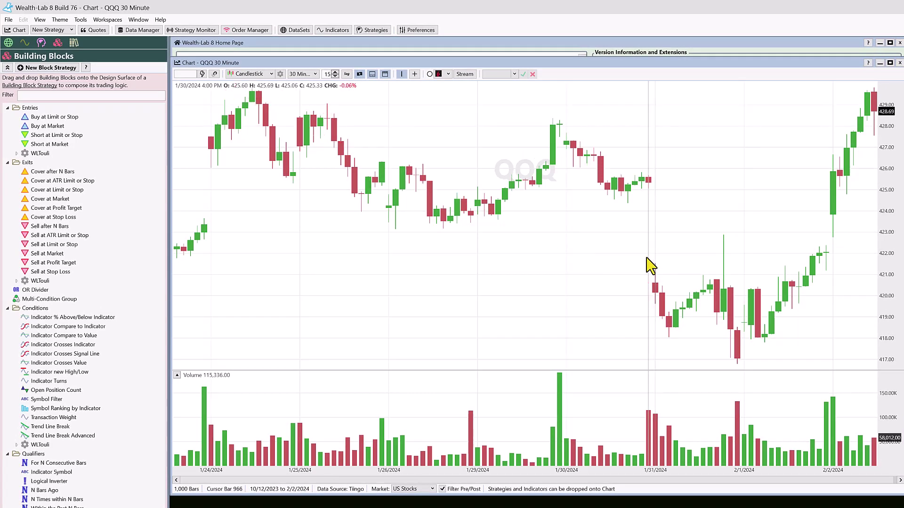
left_click(315, 74)
left_click(310, 180)
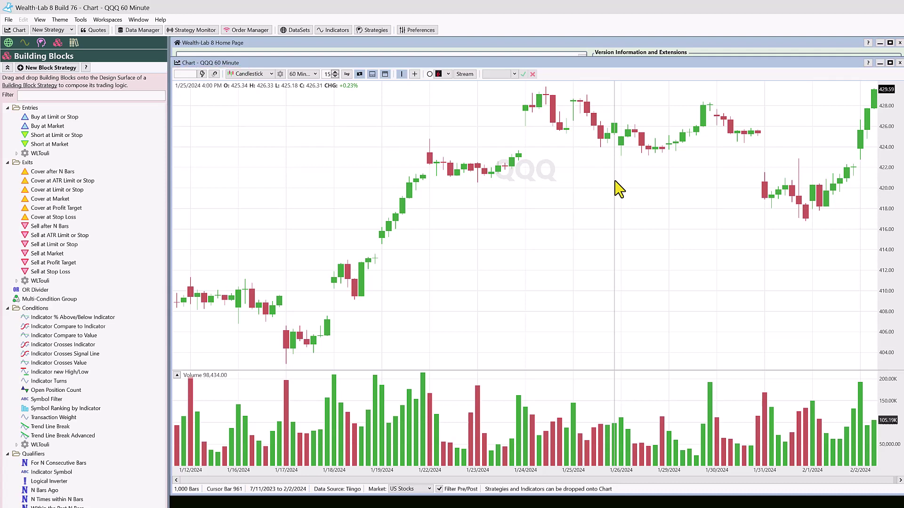
Expand the Crypto DataSet and chart its AAPL symbol, followed by ADA.USD
left_click(9, 42)
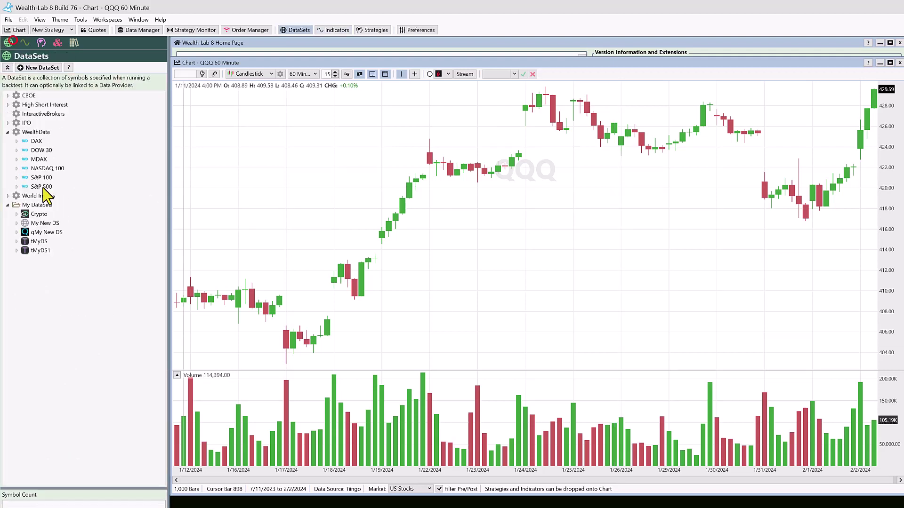
left_click(18, 213)
left_click(41, 224)
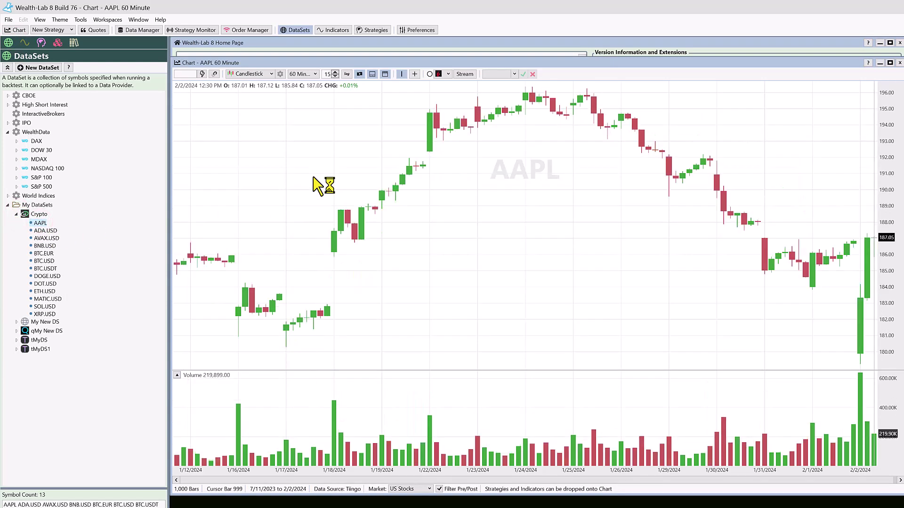
left_click(46, 230)
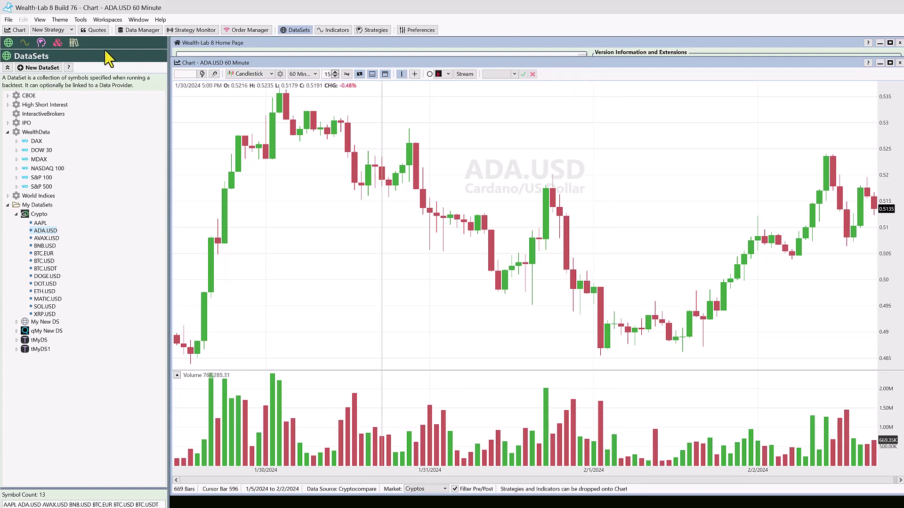
Start a new DataSet linked to the ASCII data provider and proceed to its file settings
left_click(40, 71)
left_click_drag(547, 218, 552, 117)
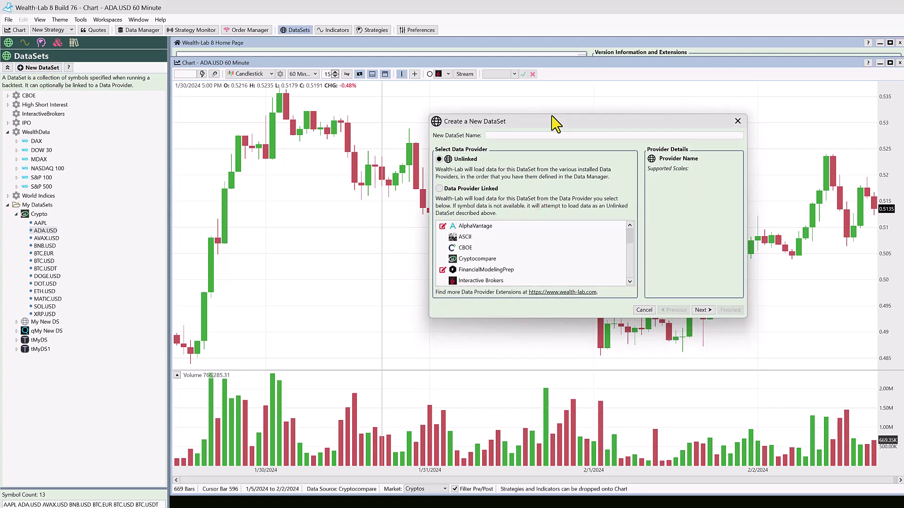
left_click(463, 237)
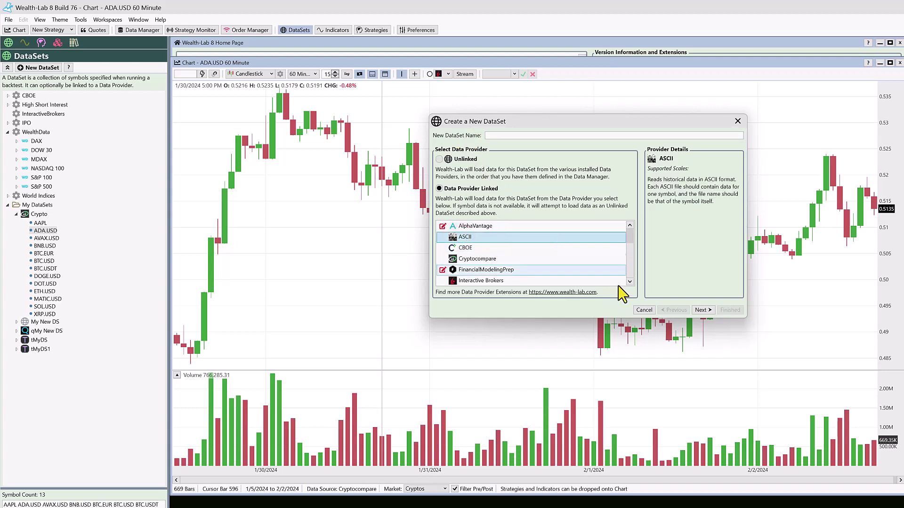
left_click(702, 310)
Name the DataSet asciitest and choose ESZ23.csv from C:\Data\ASCII\30 Minute as its ASCII file
left_click(518, 137)
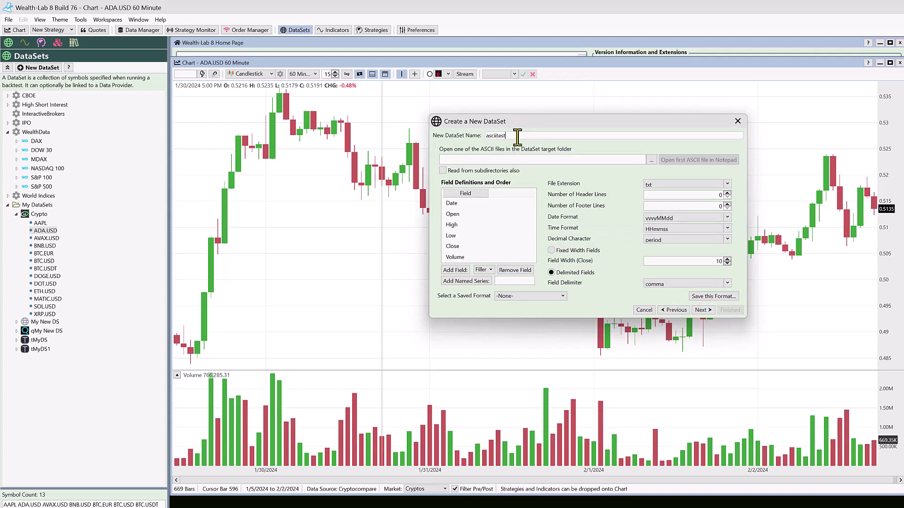
left_click(652, 161)
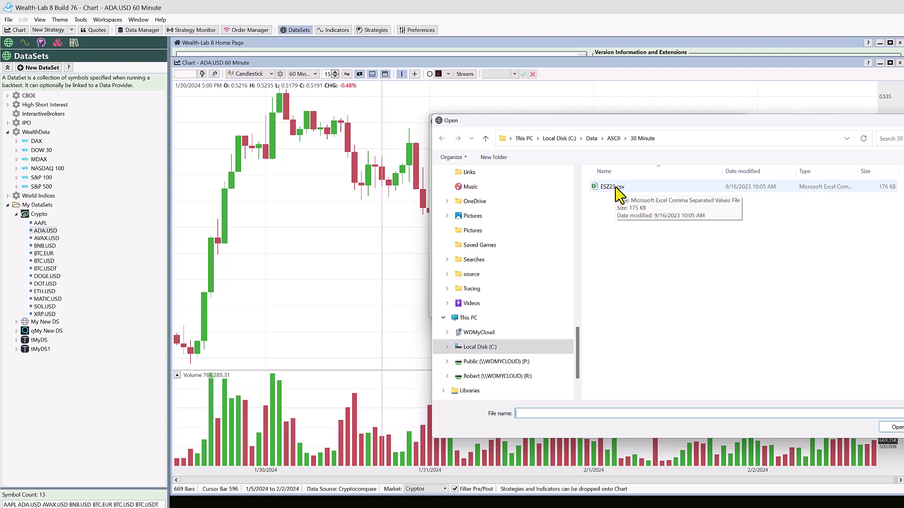
double_click(638, 187)
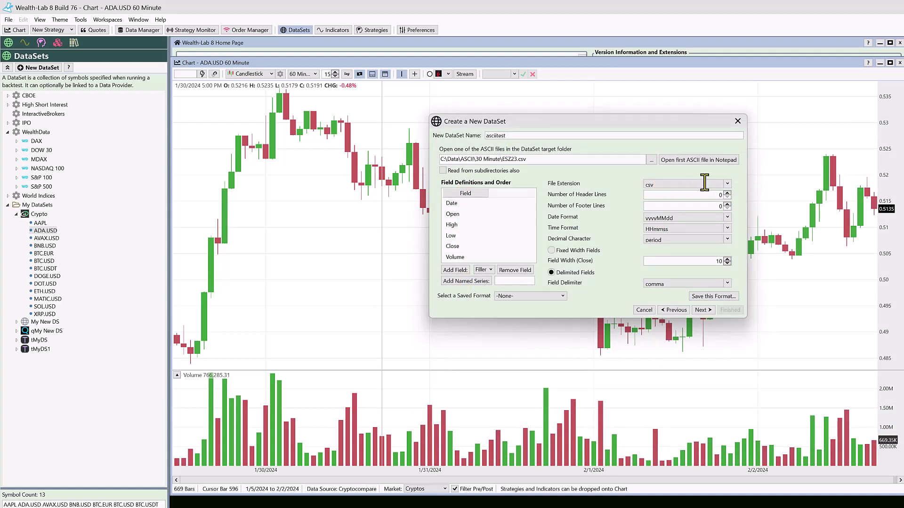
left_click(726, 184)
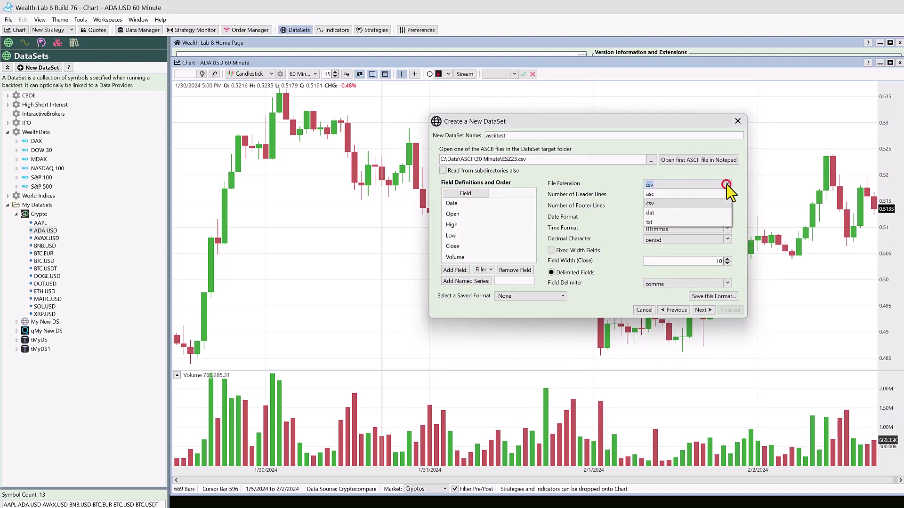
left_click(677, 184)
double_click(677, 184)
type("dat")
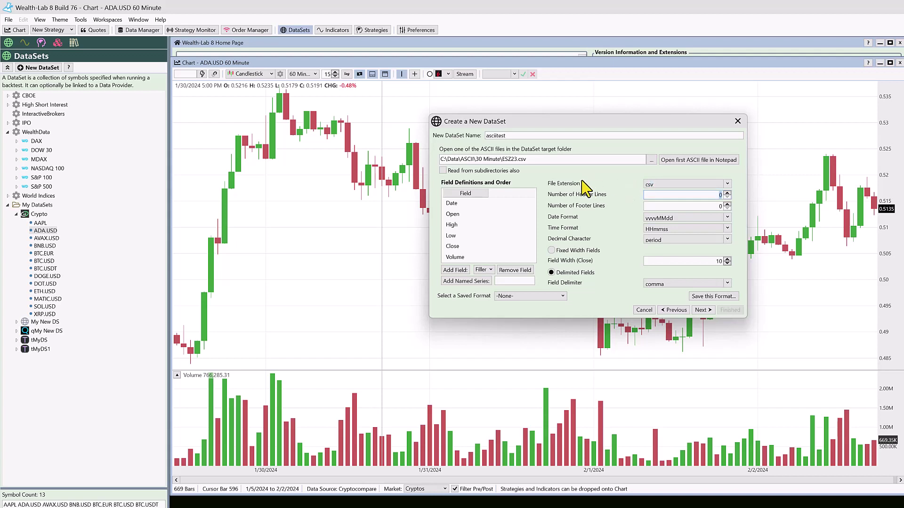
Open ESZ23.csv in Notepad beside the DataSet dialog and examine its date, time, price and volume fields and their delimiters
left_click(682, 162)
left_click_drag(292, 82, 316, 86)
left_click_drag(546, 121, 601, 123)
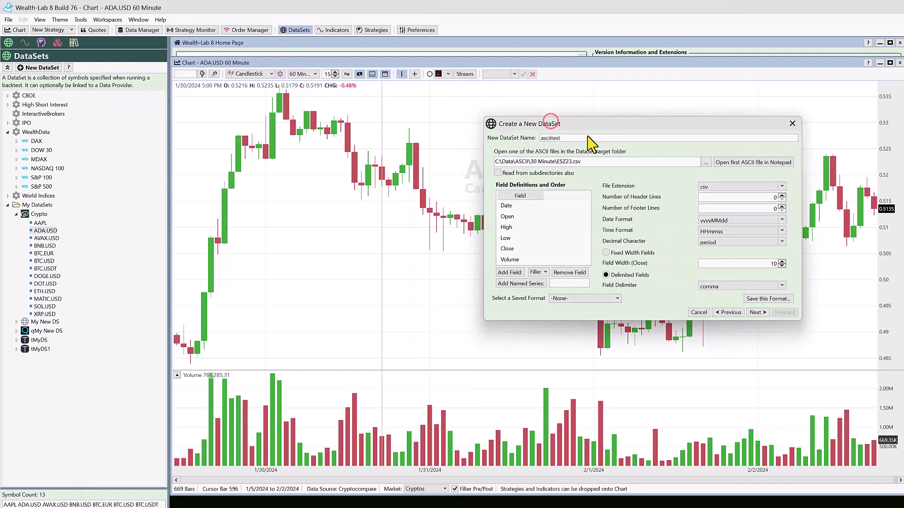
left_click(727, 162)
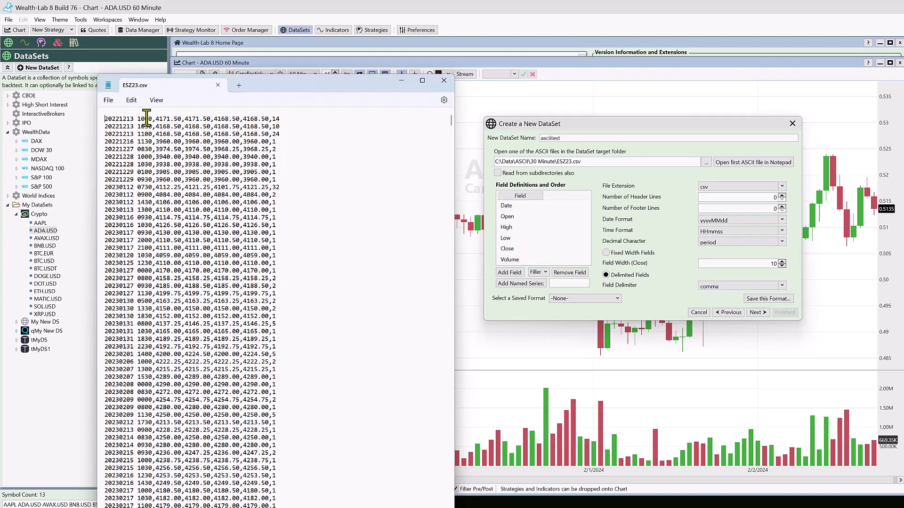
left_click_drag(290, 93, 357, 86)
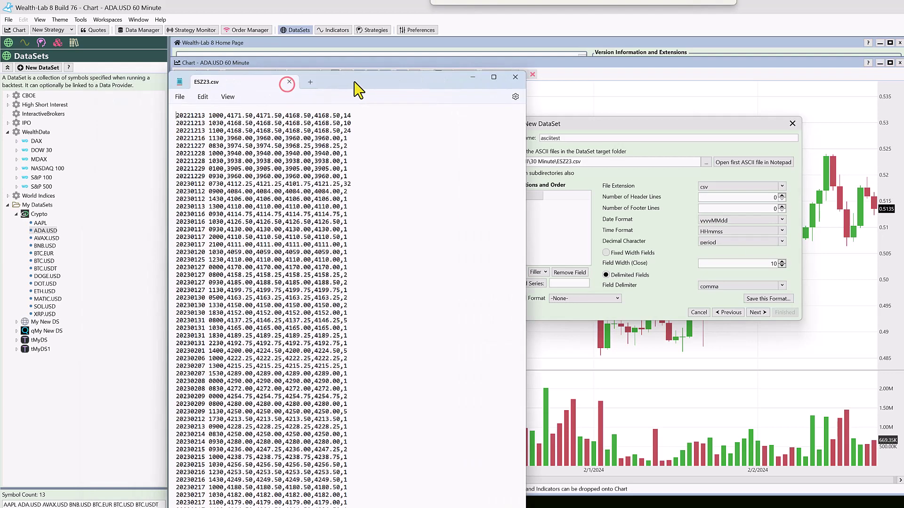
left_click(226, 116)
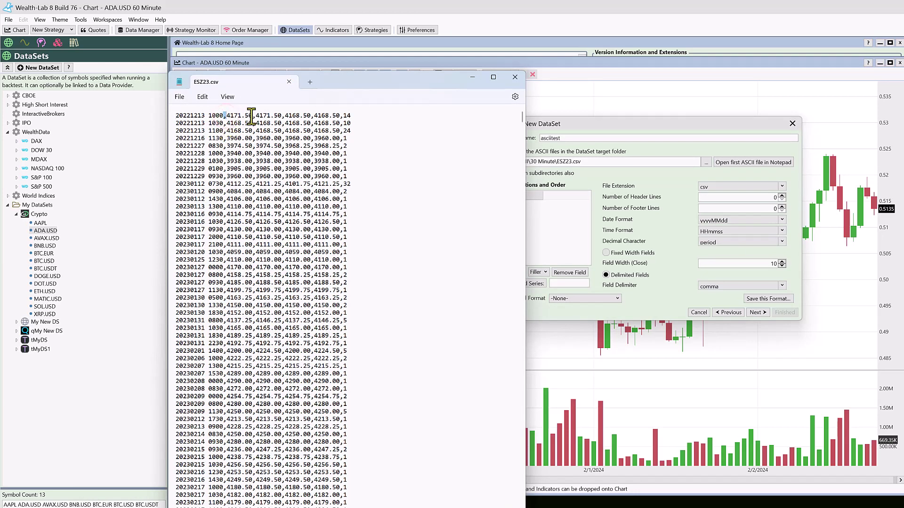
left_click(208, 117)
left_click_drag(393, 89, 393, 84)
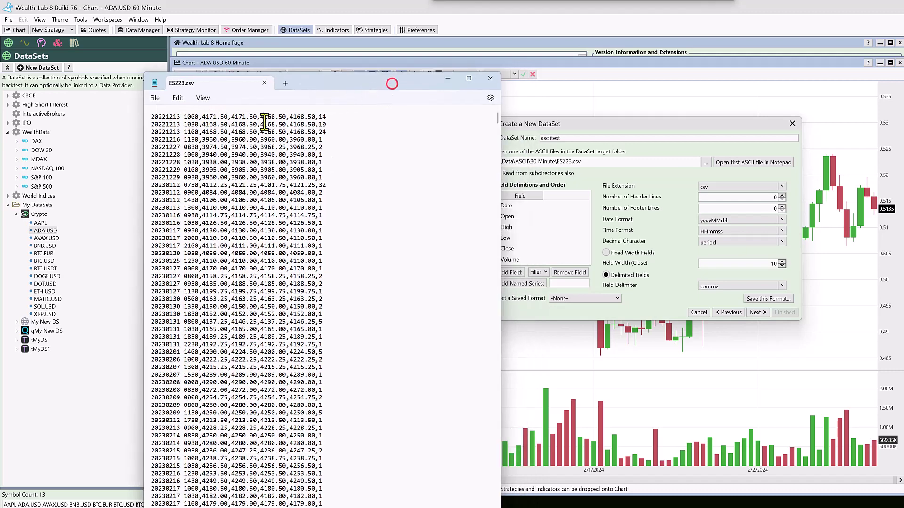
left_click(616, 138)
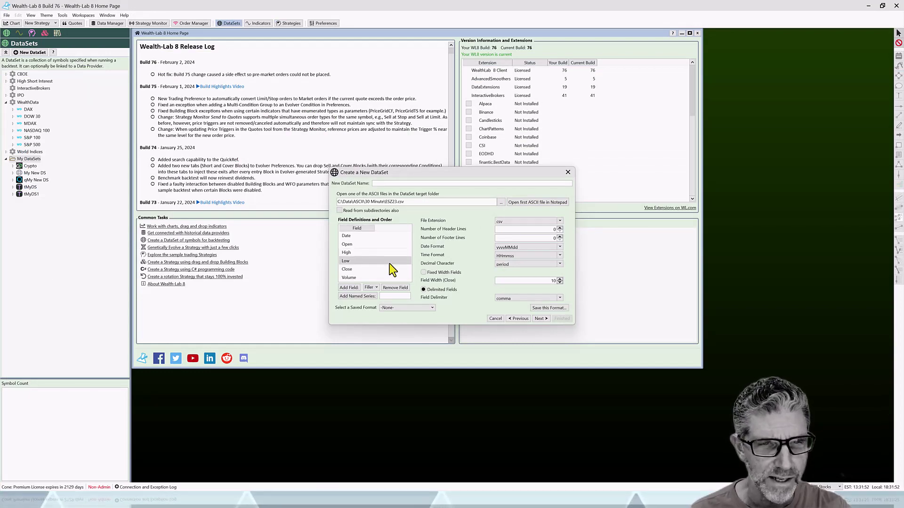
Add a Time field to the field definitions and move it directly below Date
left_click(376, 287)
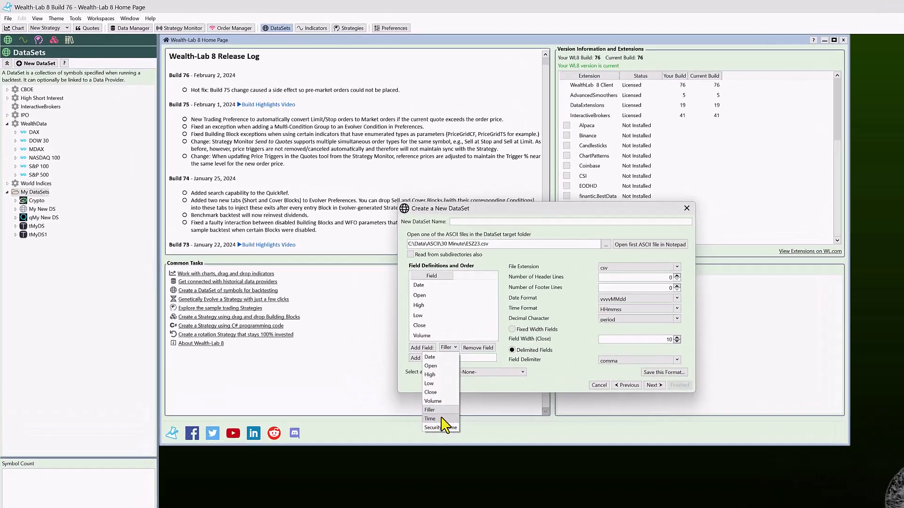
left_click(365, 350)
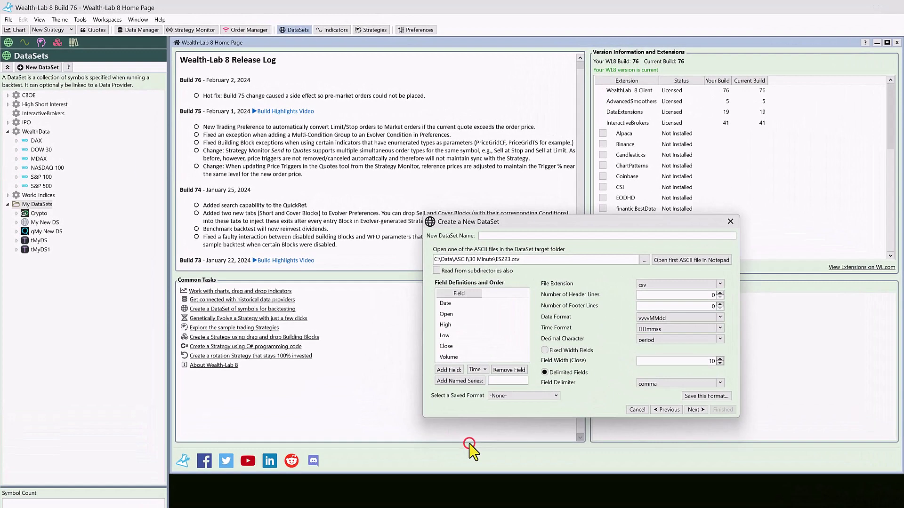
left_click(448, 370)
left_click(525, 353)
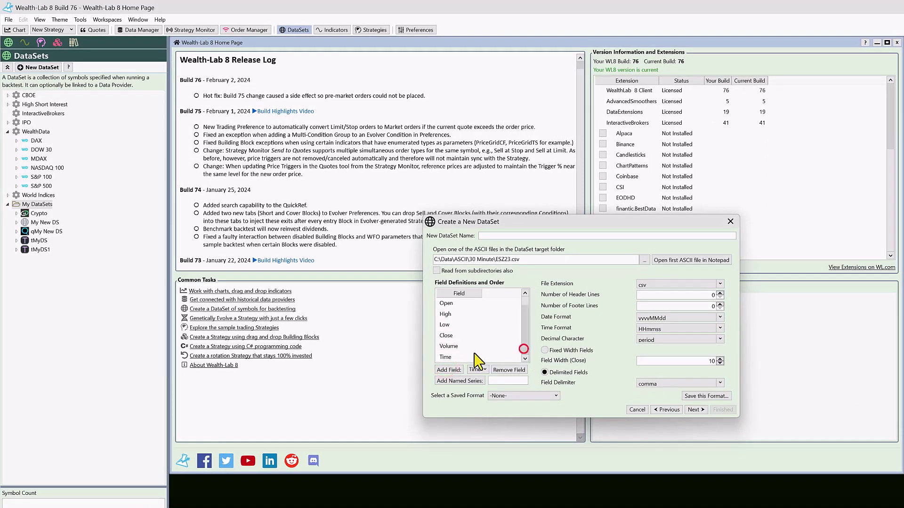
left_click_drag(450, 357, 452, 304)
left_click(525, 294)
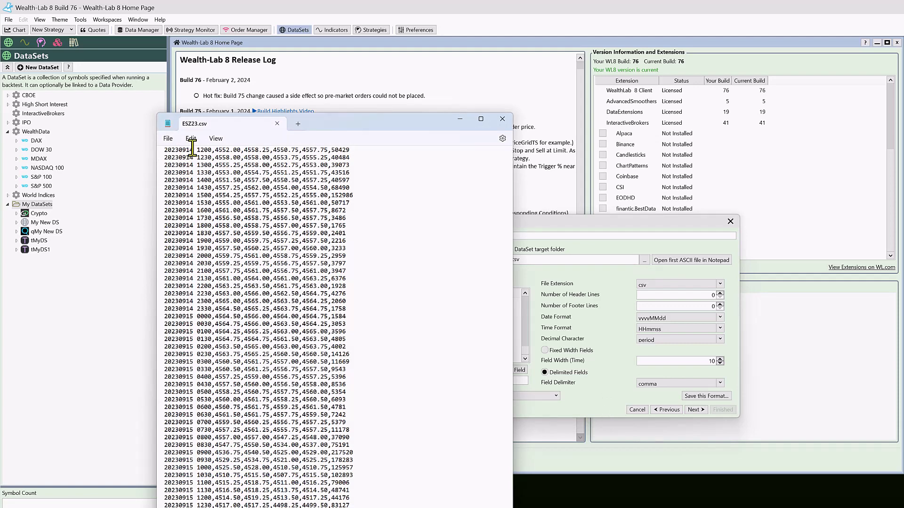
Remove the Time field from the DataSet's field definitions
left_click(591, 228)
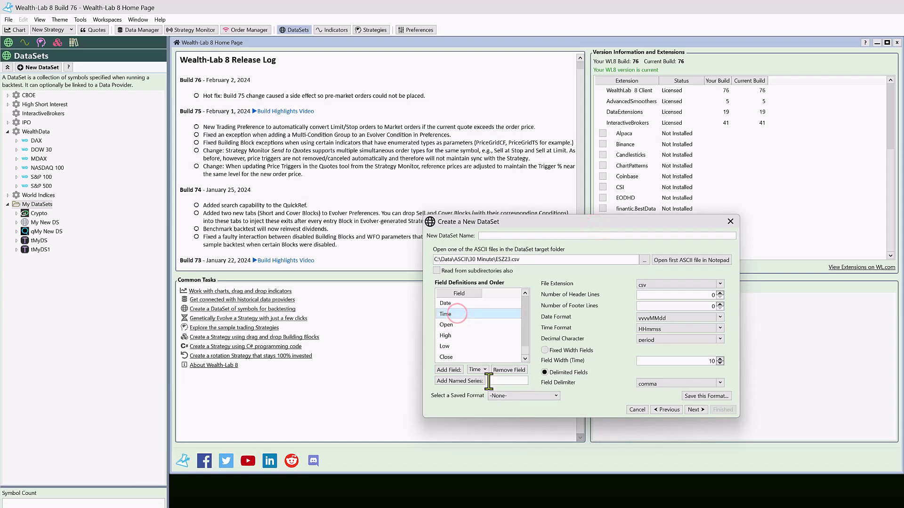
left_click(505, 369)
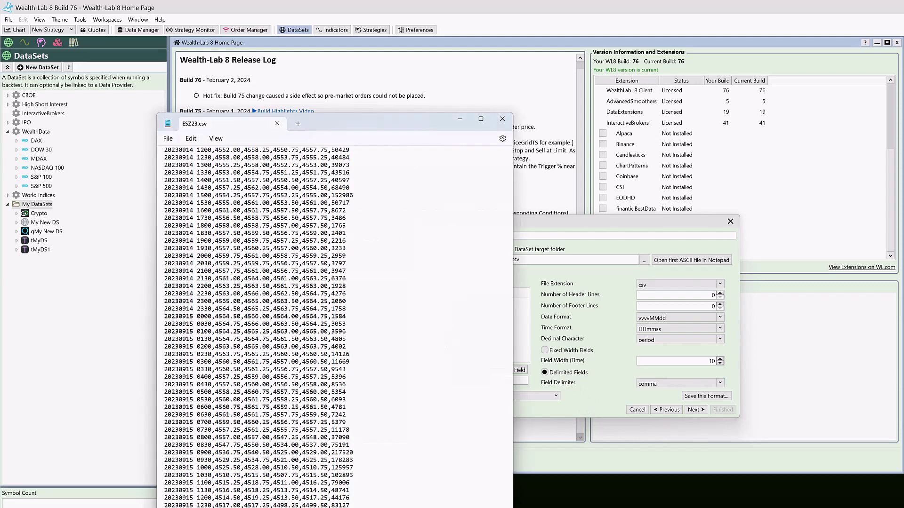
Check the timestamps in the first rows of ESZ23.csv and set the Date Format to yyyyMMdd HHmm
left_click_drag(421, 123, 298, 91)
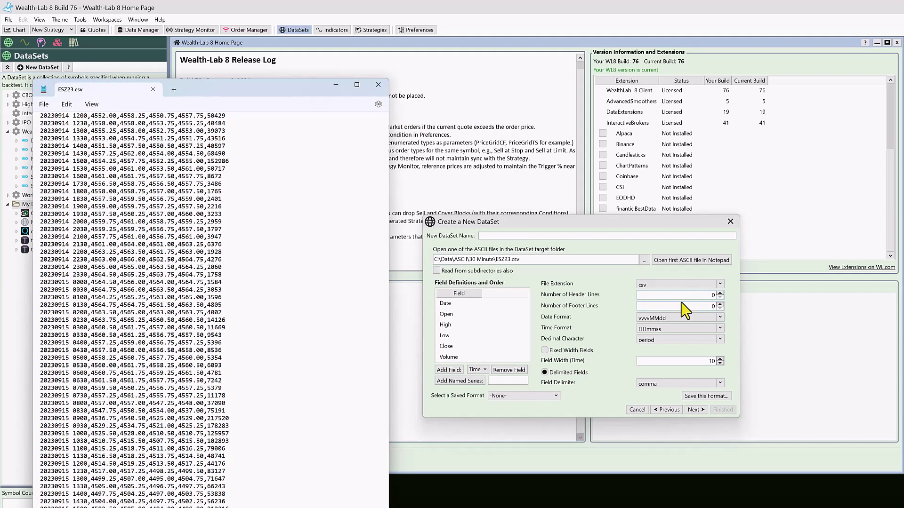
scroll(106, 141, "up", 6)
scroll(109, 128, "up", 20)
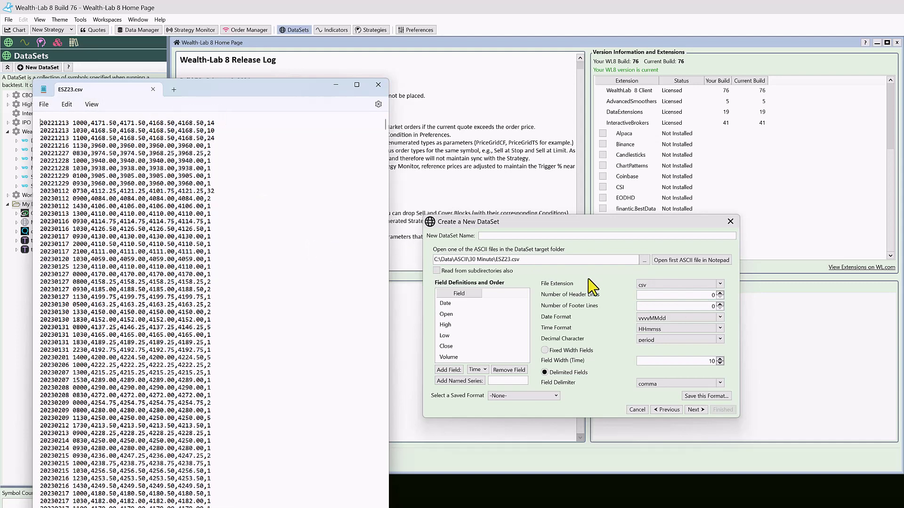
left_click(678, 319)
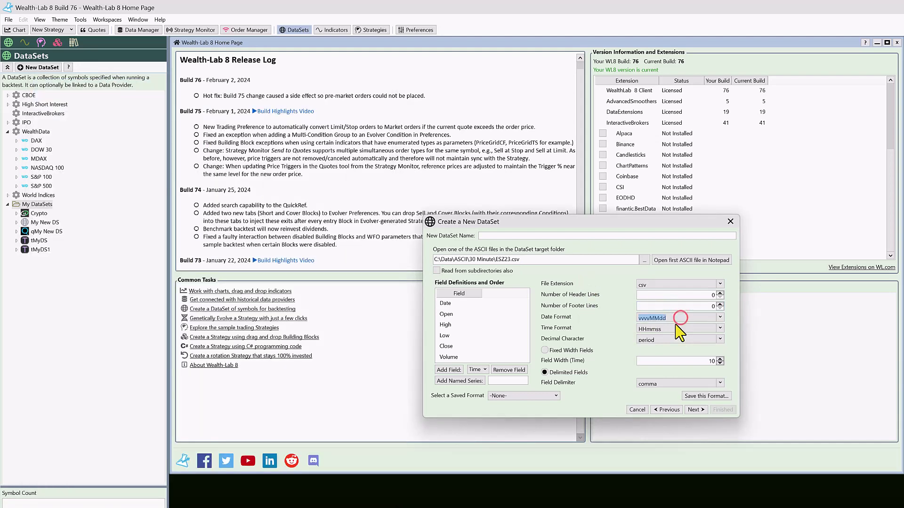
left_click(720, 317)
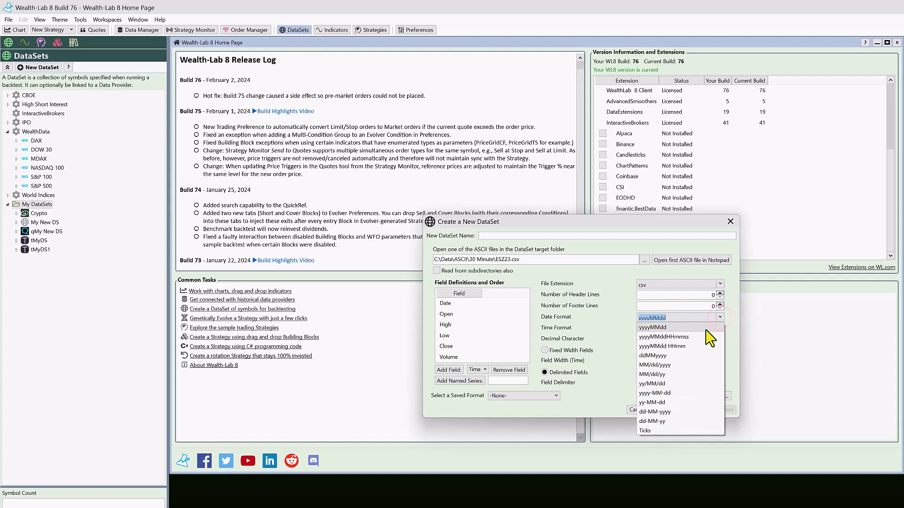
left_click(682, 348)
left_click(695, 319)
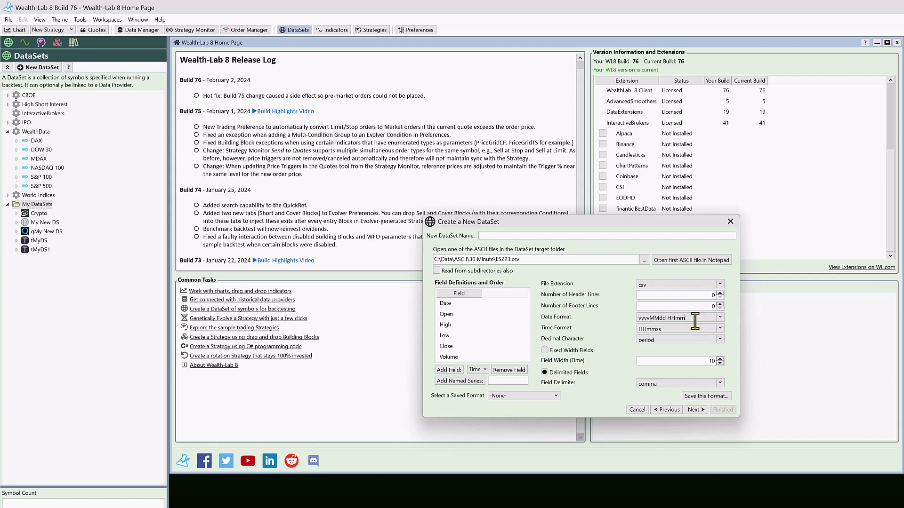
left_click(720, 317)
left_click(720, 317)
left_click(706, 318)
left_click(706, 317)
left_click(716, 340)
left_click(716, 339)
Try fixed-width fields, return to Delimited Fields, and load the data preview
left_click(555, 352)
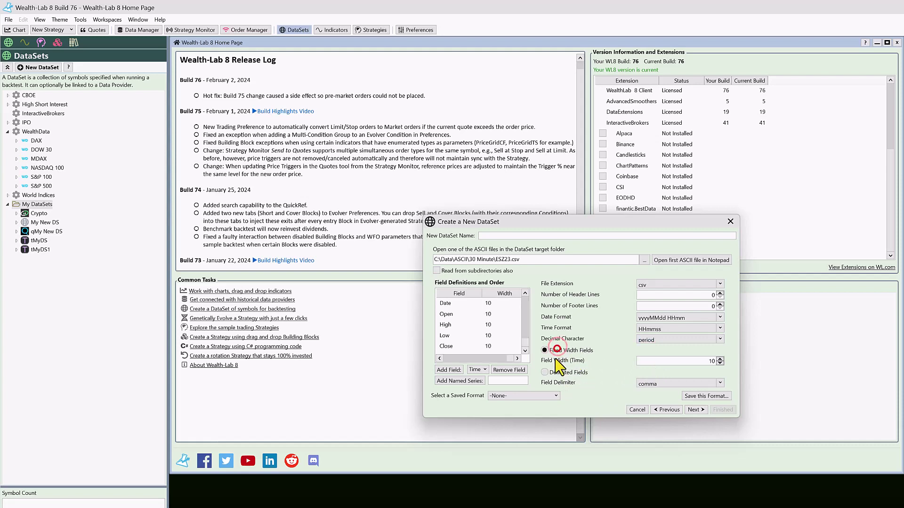
left_click(551, 372)
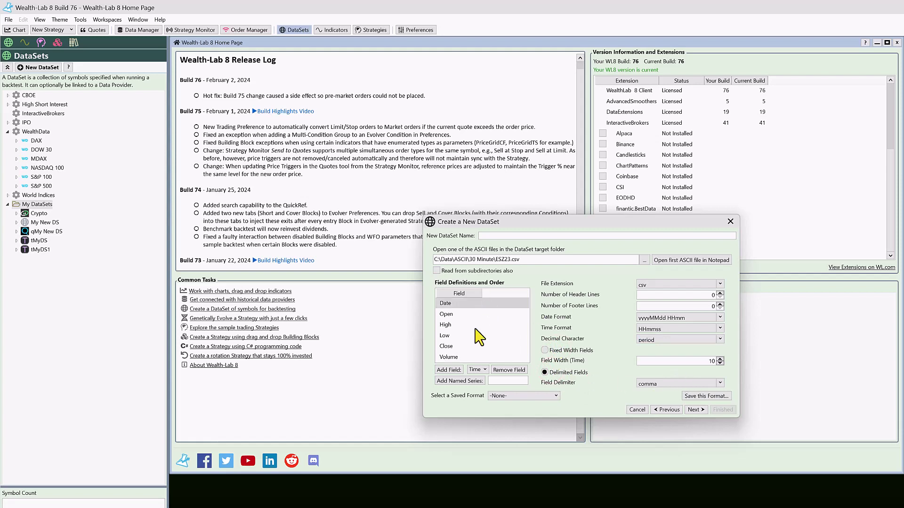
left_click(696, 410)
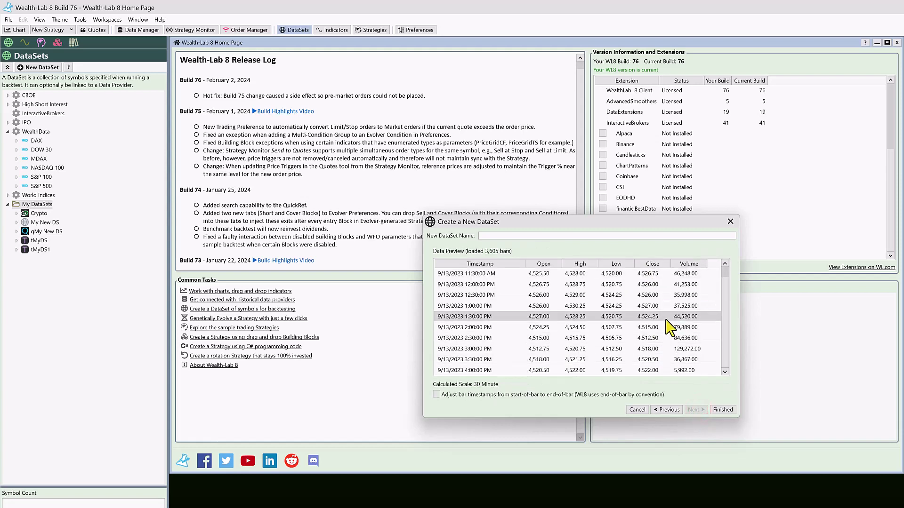
Save the ASCII file settings as a format named MyStandard and reload the data preview
left_click(668, 409)
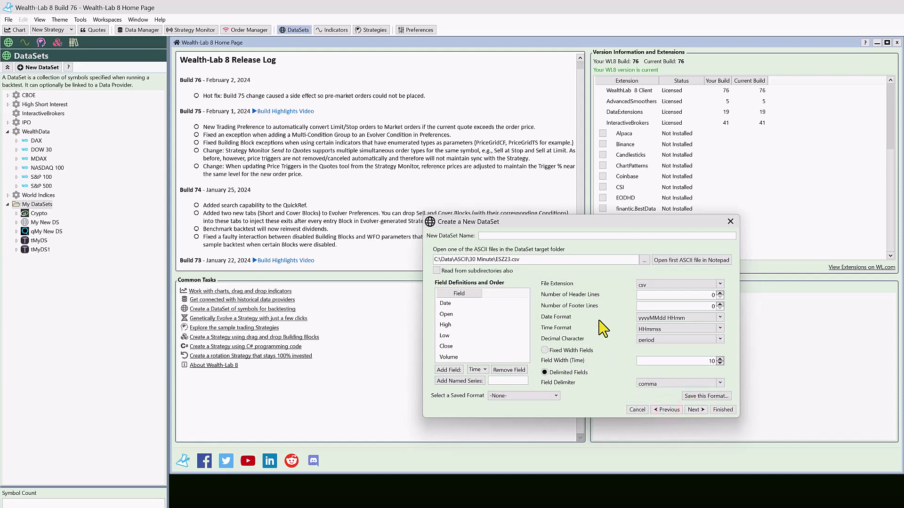
left_click(707, 396)
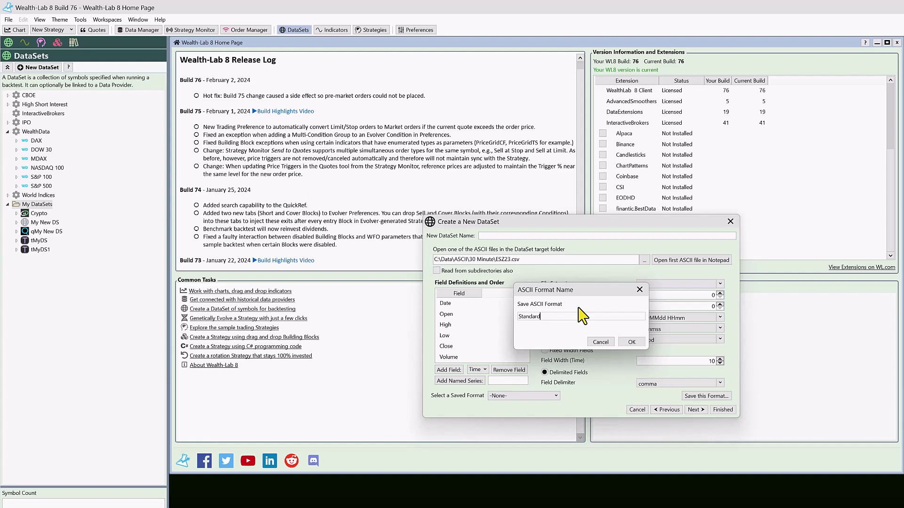
left_click(630, 342)
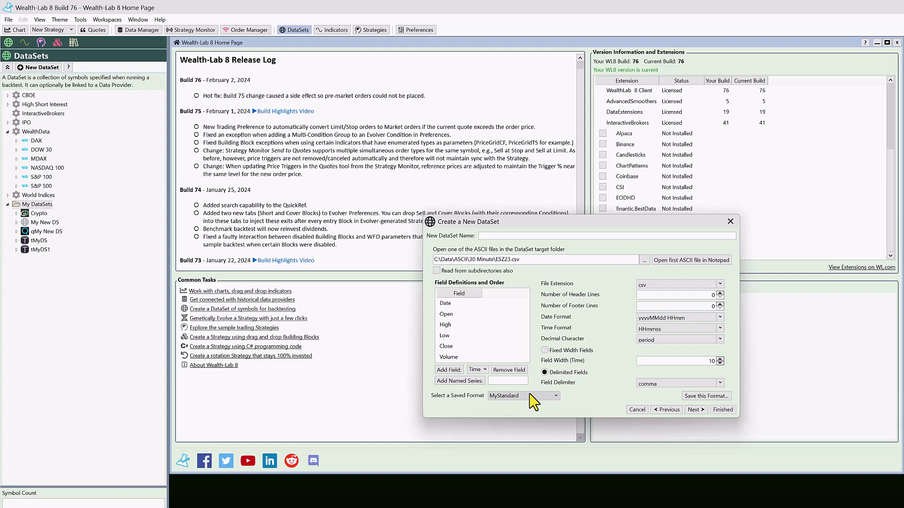
left_click(697, 410)
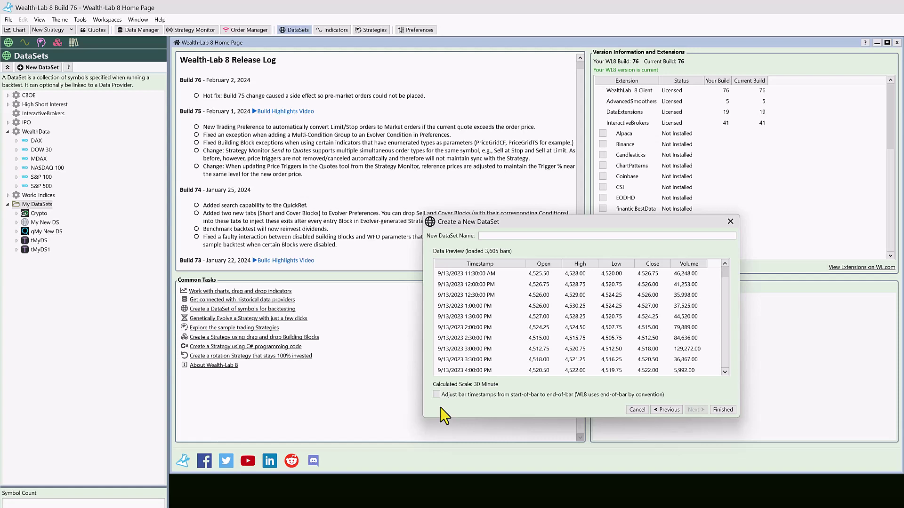
Try adjusting the preview's bar timestamps from start-of-bar to end-of-bar, then restore the unadjusted timestamps
left_click(436, 394)
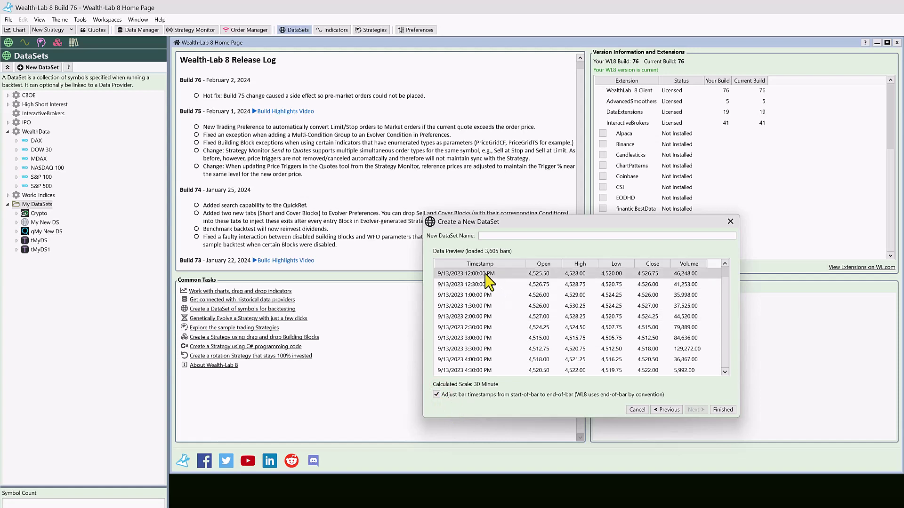
left_click(434, 395)
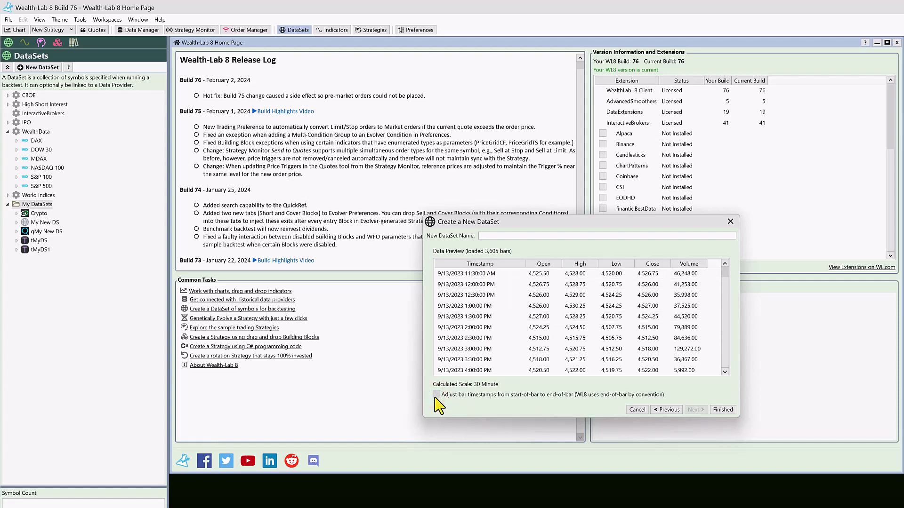
left_click(437, 395)
left_click(436, 395)
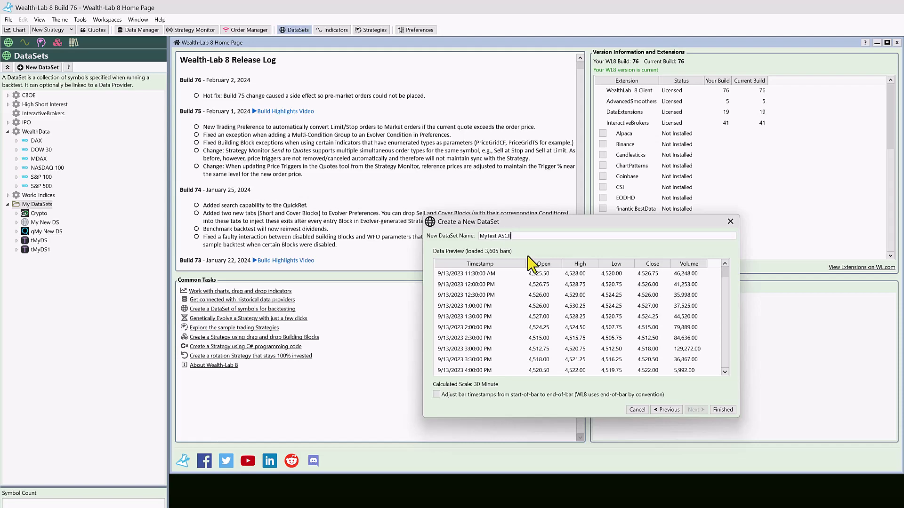
Finish creating the DataSet as MyTest ASCII, and chart its ESZ23 symbol with wider bars before closing the chart
left_click(723, 410)
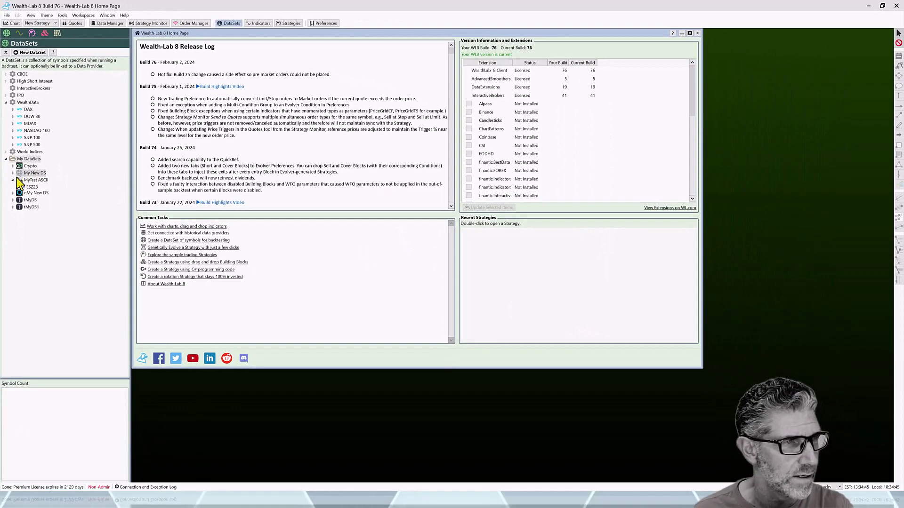
double_click(31, 187)
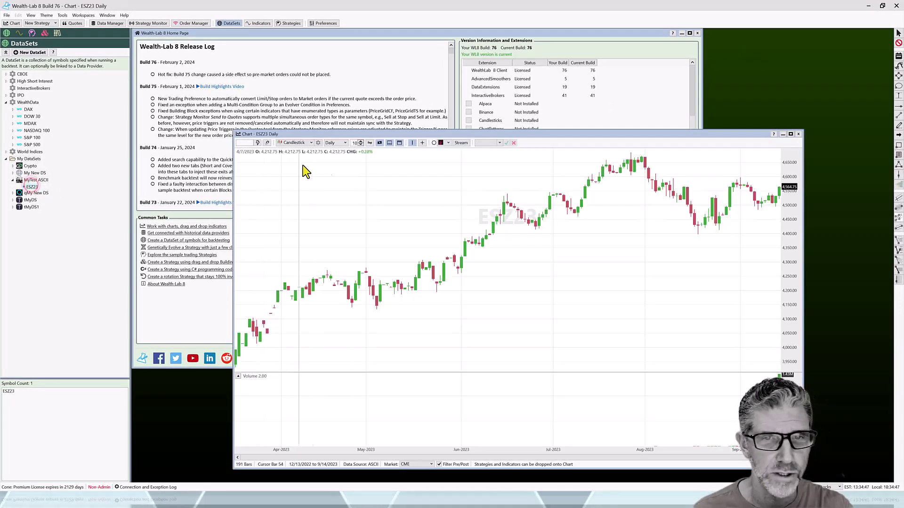
left_click_drag(459, 132, 373, 48)
scroll(462, 159, "up", 3)
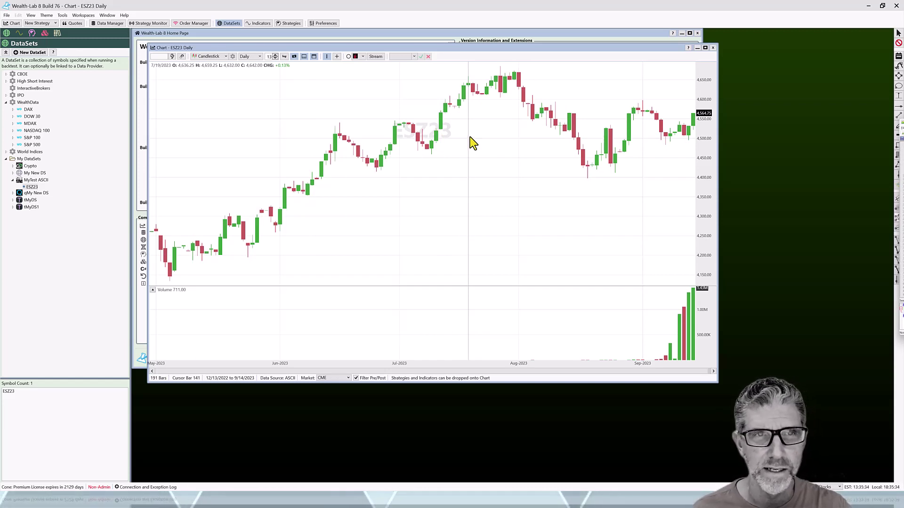
left_click(712, 47)
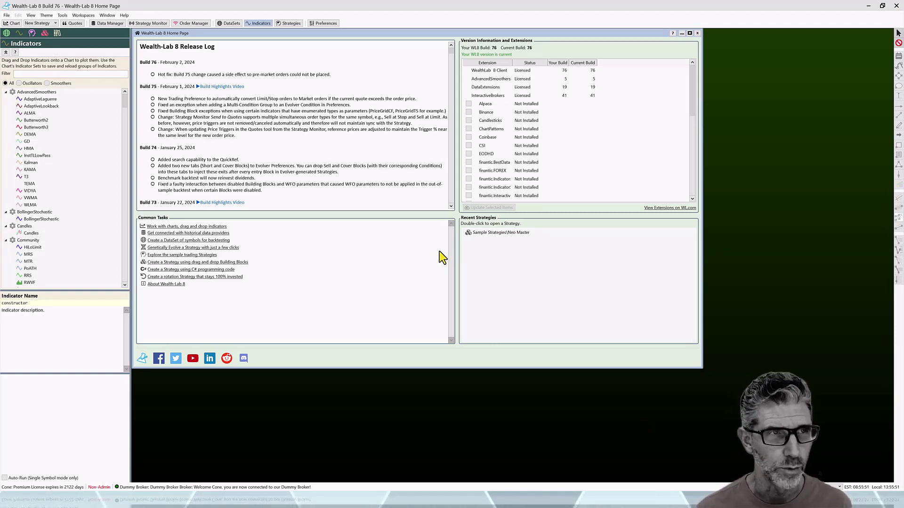
Create three new untitled strategies: a Building Block, a C# Coded and a Rotation strategy
left_click(55, 24)
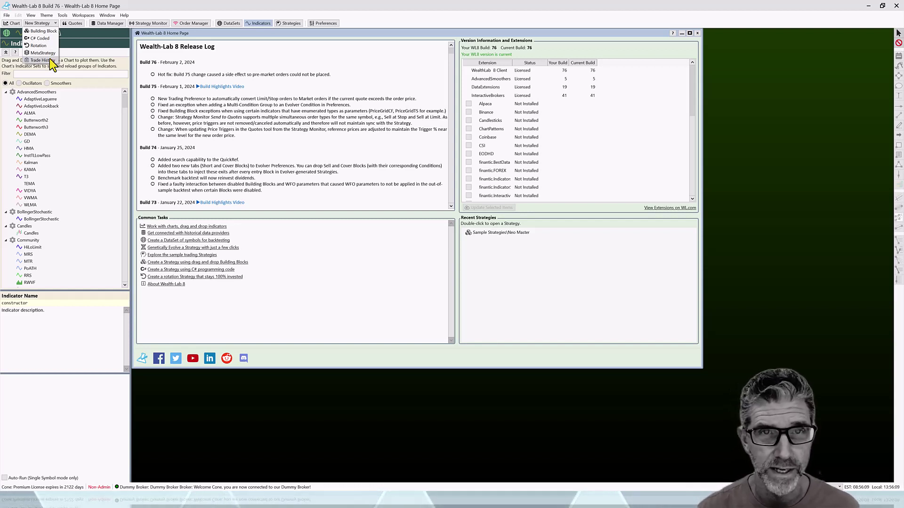
left_click(46, 32)
left_click(50, 21)
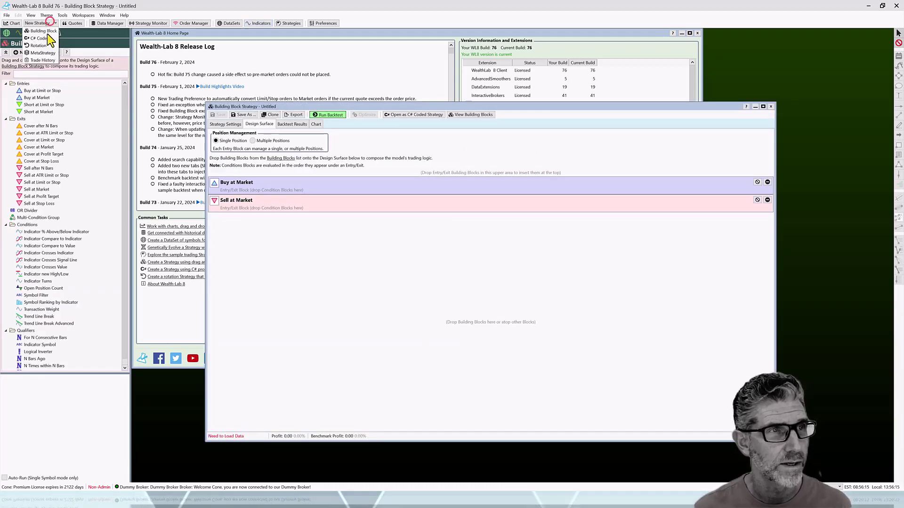
left_click(46, 38)
left_click(44, 23)
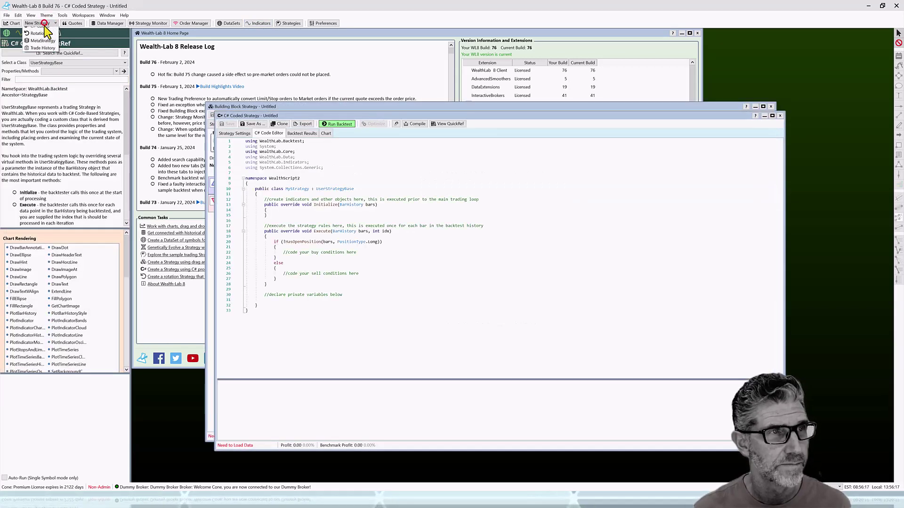
left_click(38, 32)
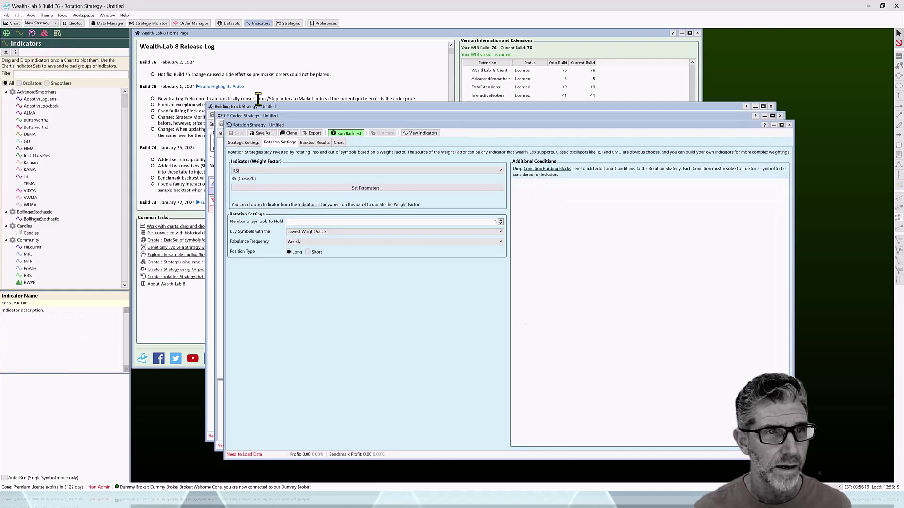
Stack the three strategy windows so each header is exposed, and bring the Building Block strategy's design view to the front
left_click_drag(273, 107, 198, 33)
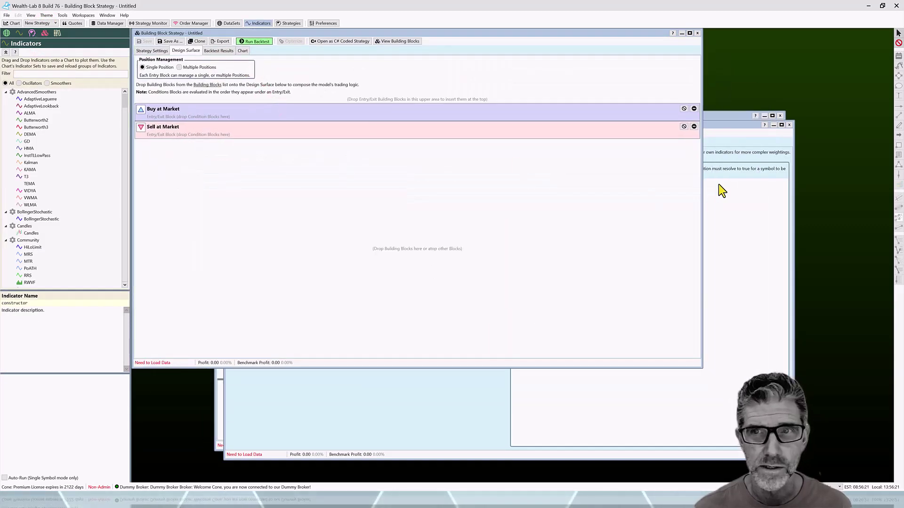
left_click(716, 115)
left_click_drag(633, 113, 539, 67)
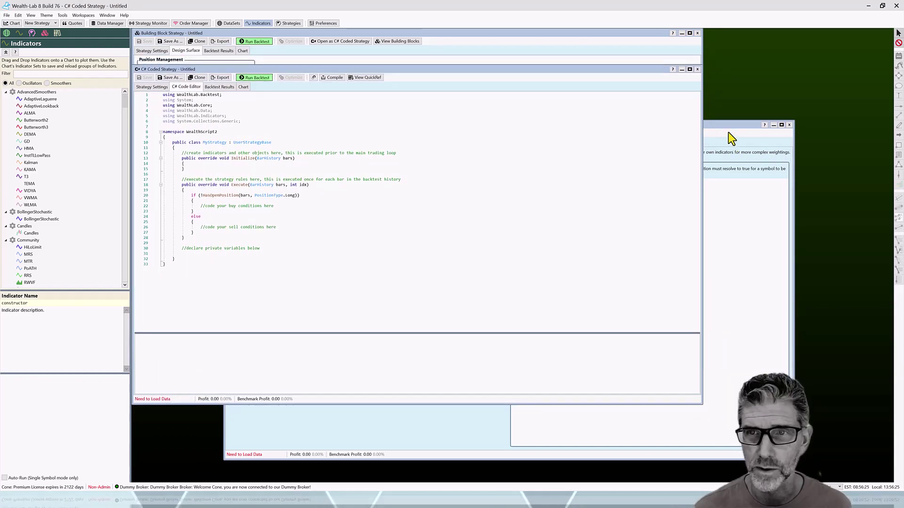
left_click_drag(726, 124, 635, 99)
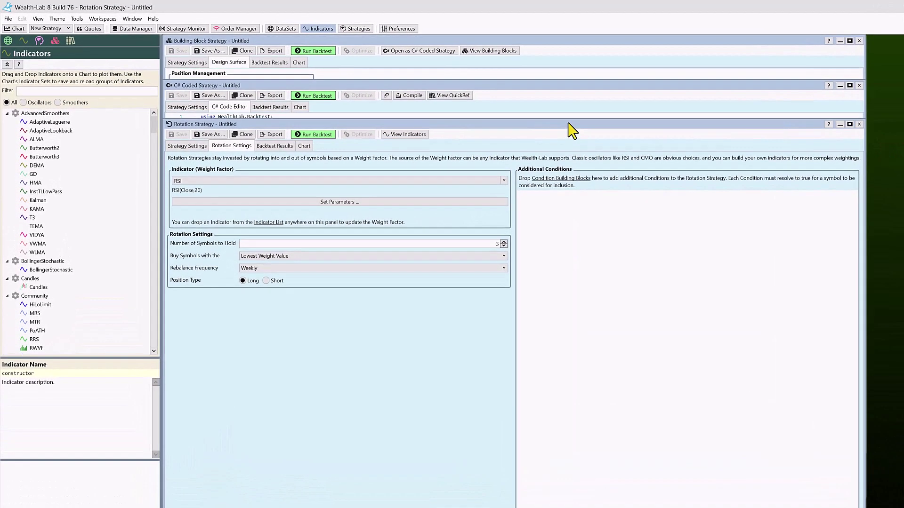
left_click_drag(568, 120, 567, 117)
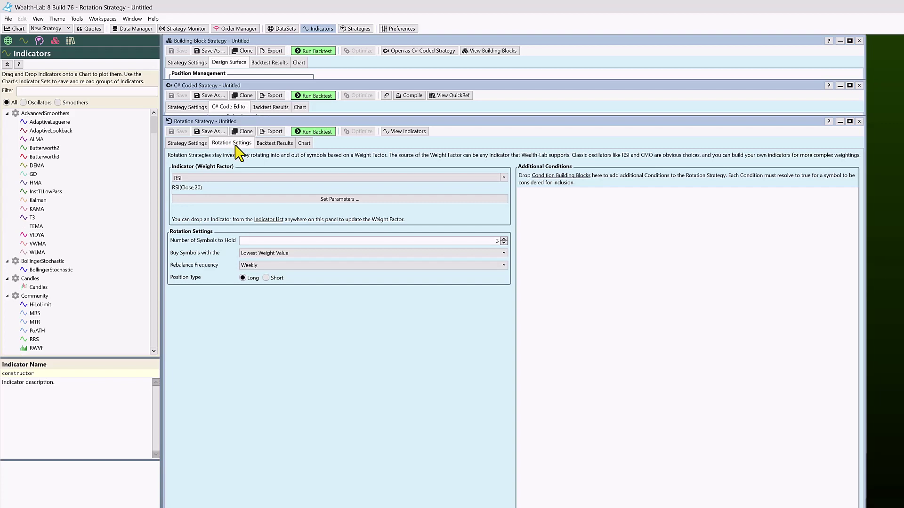
left_click(258, 84)
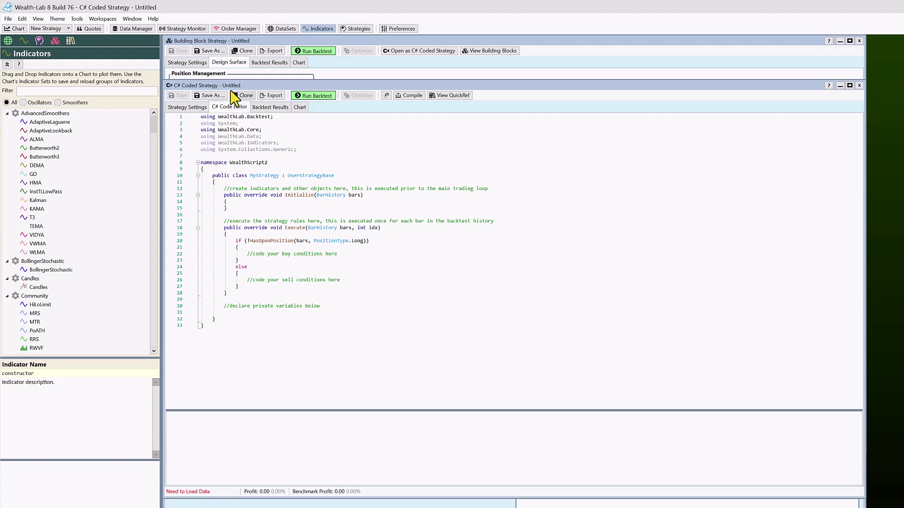
left_click(232, 62)
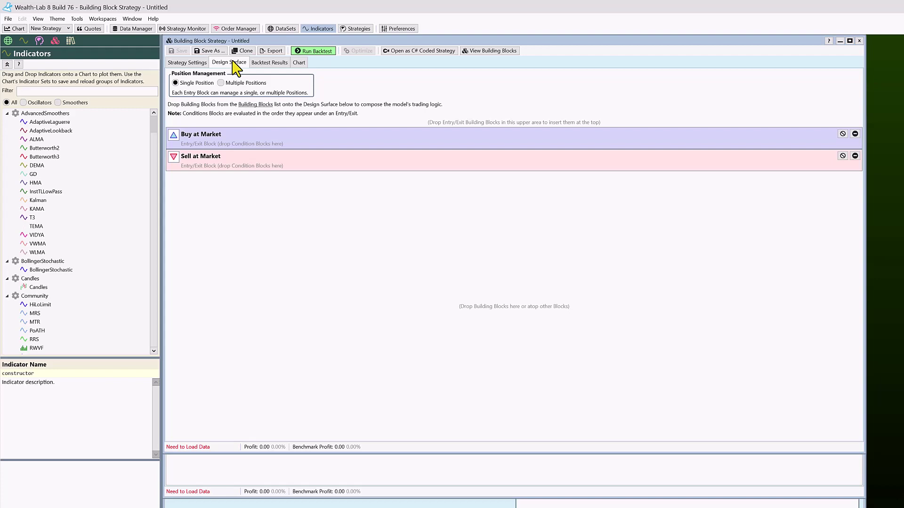
Set the Building Block strategy's backtest data to the single symbol QQQ and save the settings as default for new strategies
left_click(188, 62)
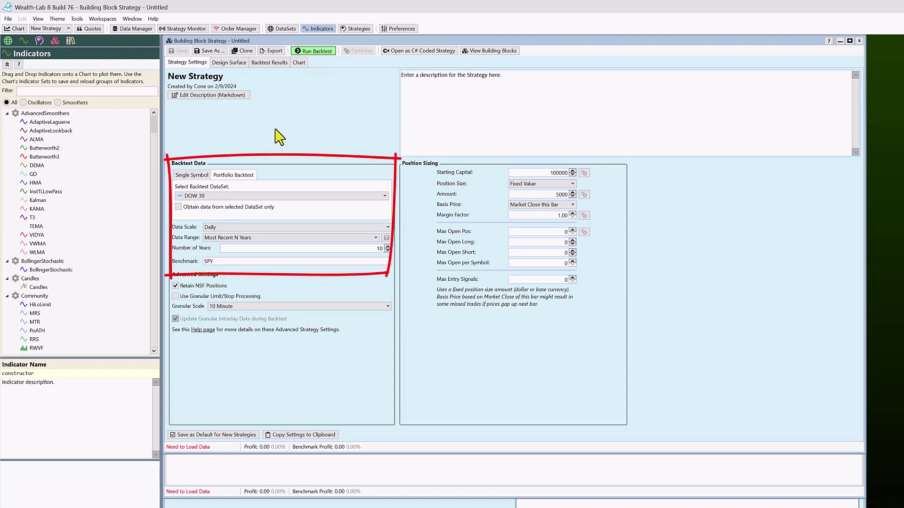
left_click(192, 177)
left_click(232, 174)
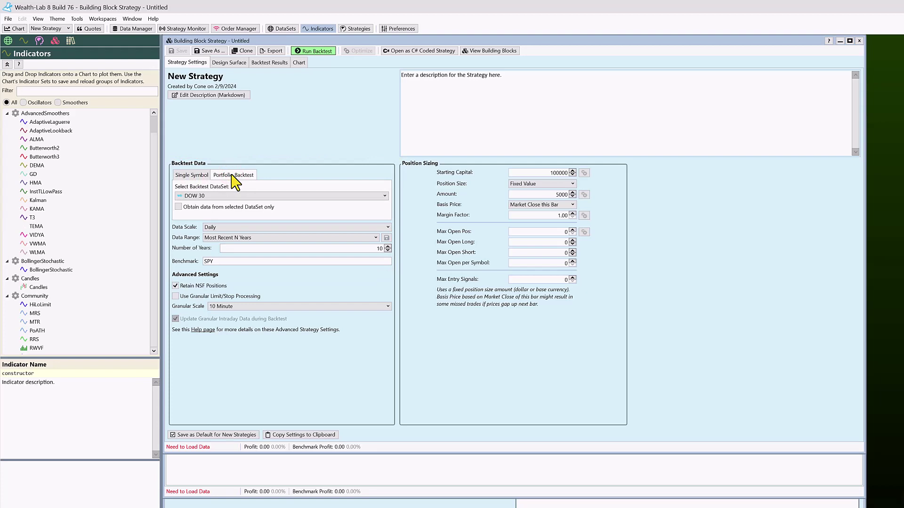
left_click(197, 175)
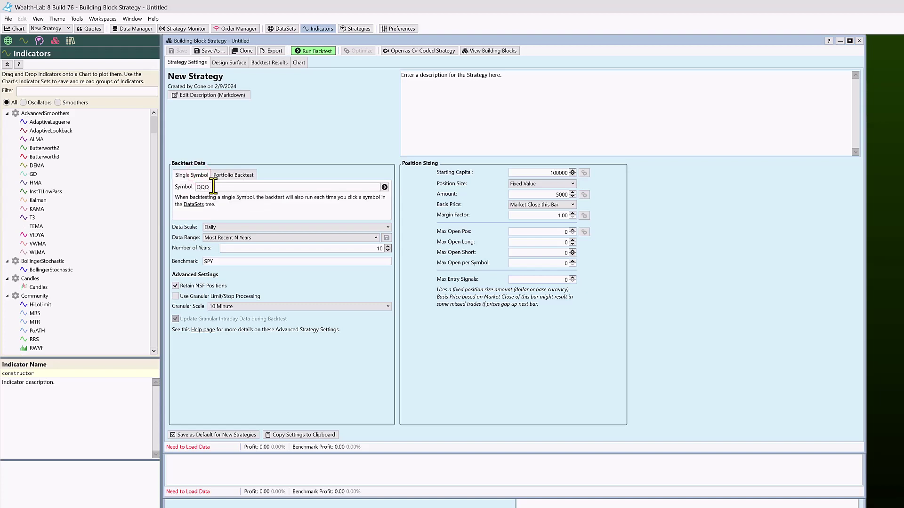
left_click(217, 436)
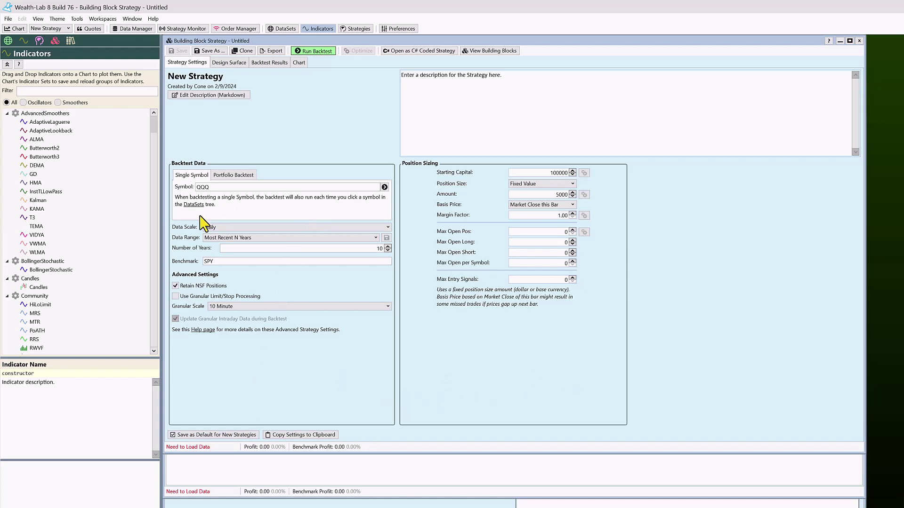
Examine the data scale and data range options in the strategy settings and in a new QQQ chart, then close the chart
left_click(350, 228)
left_click(350, 230)
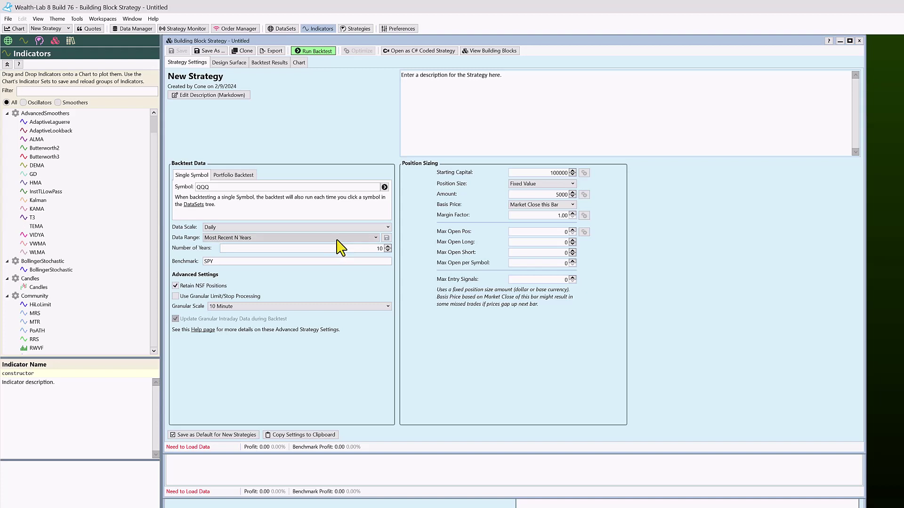
left_click(8, 27)
left_click_drag(454, 165, 395, 47)
left_click(337, 452)
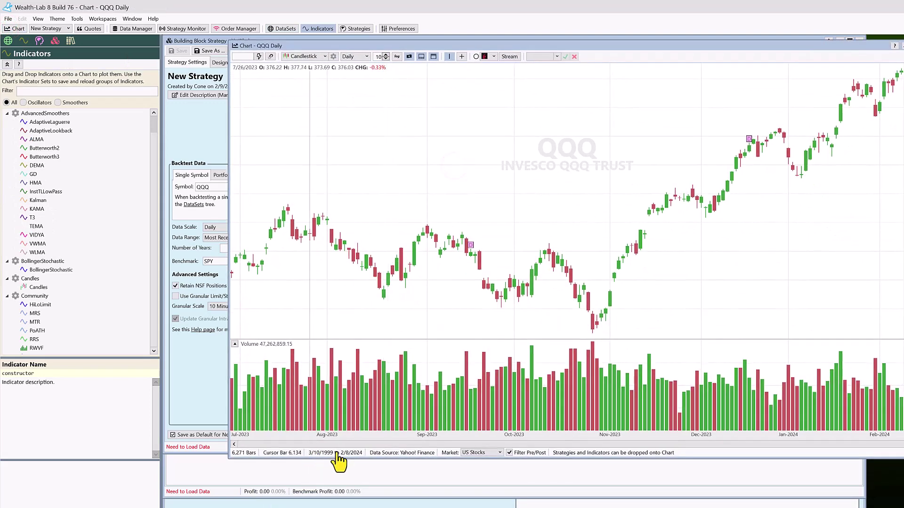
left_click(562, 307)
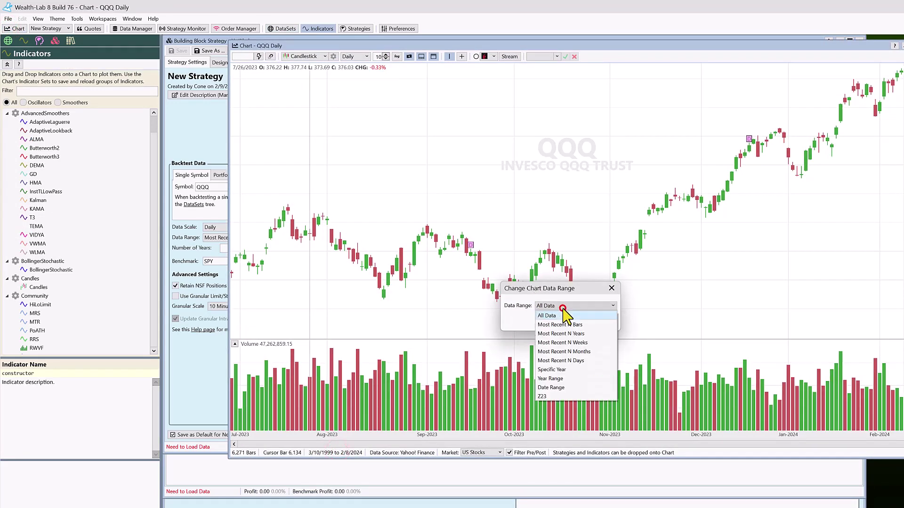
left_click(574, 235)
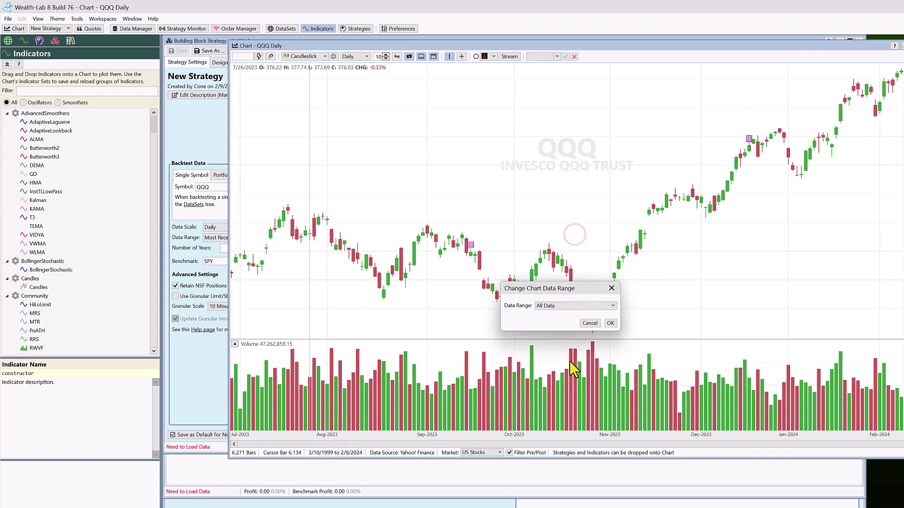
left_click(587, 324)
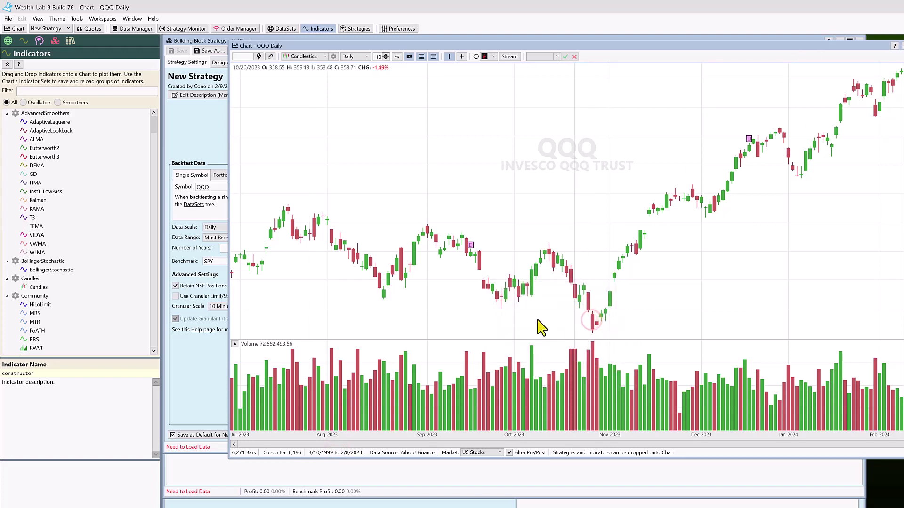
left_click(357, 57)
left_click(356, 56)
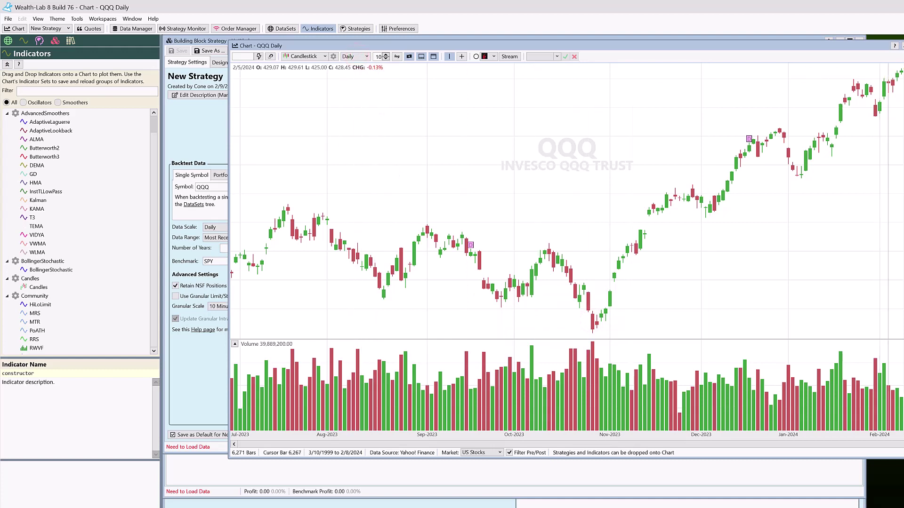
key("ctrl+F4")
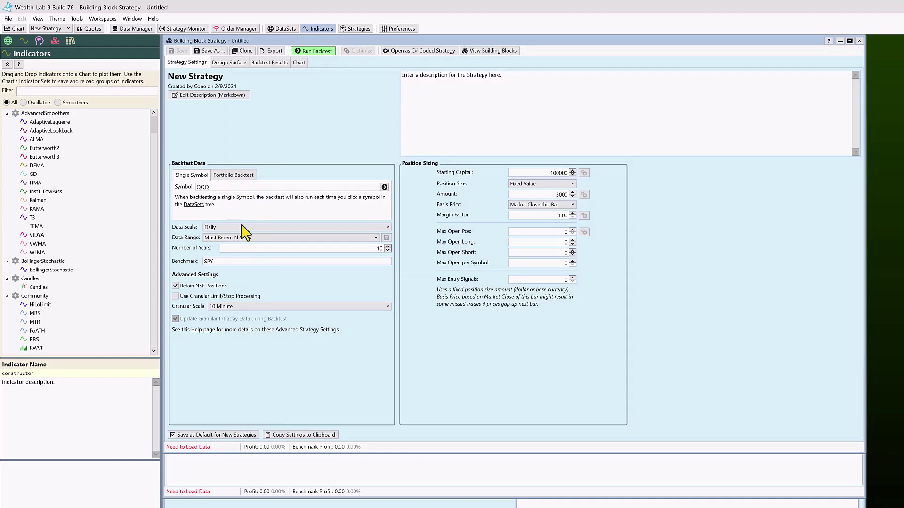
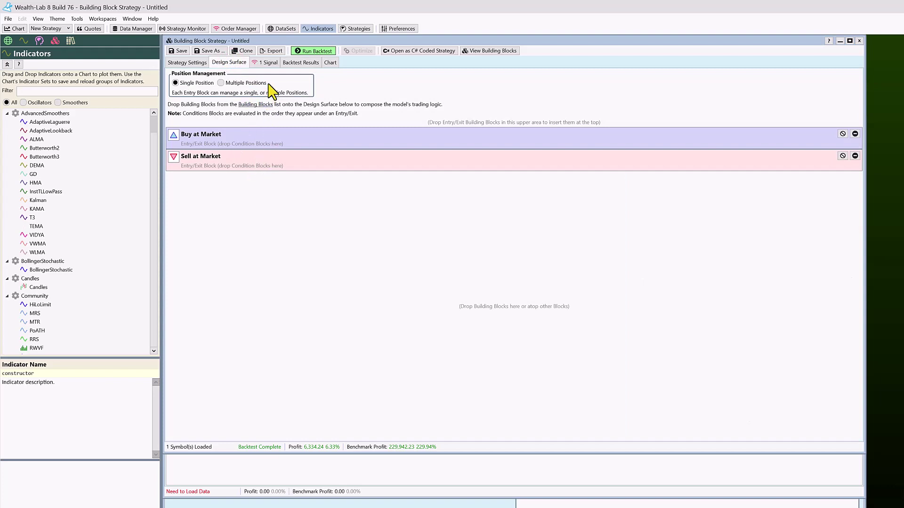
Examine the QQQ signal from the Building Block strategy's backtest and return to the design surface
left_click(270, 62)
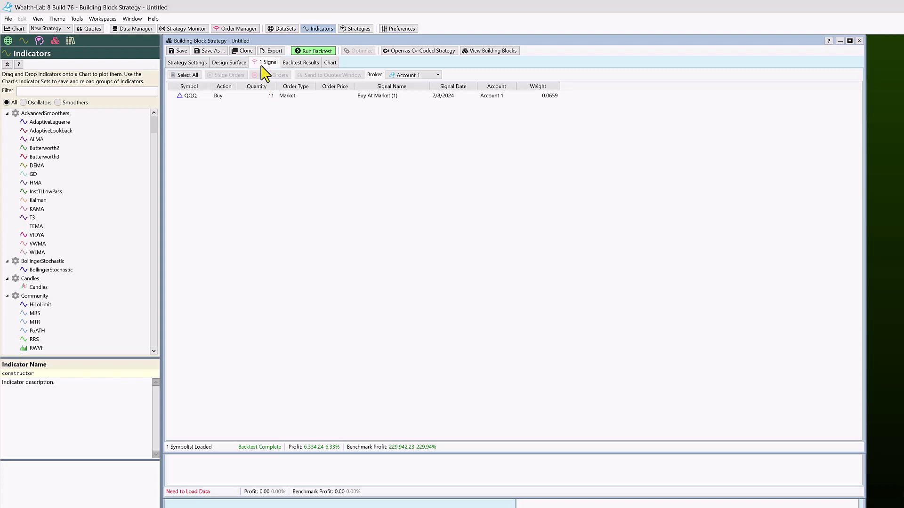
left_click(262, 95)
left_click(228, 64)
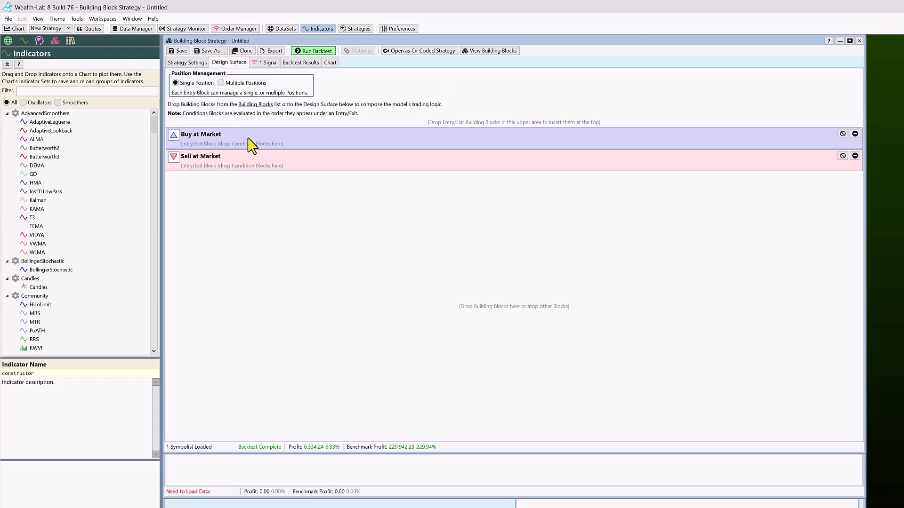
Show the Building Blocks list, collapse all its groups, and expand only the Entries and Exits groups
left_click(71, 40)
left_click(55, 40)
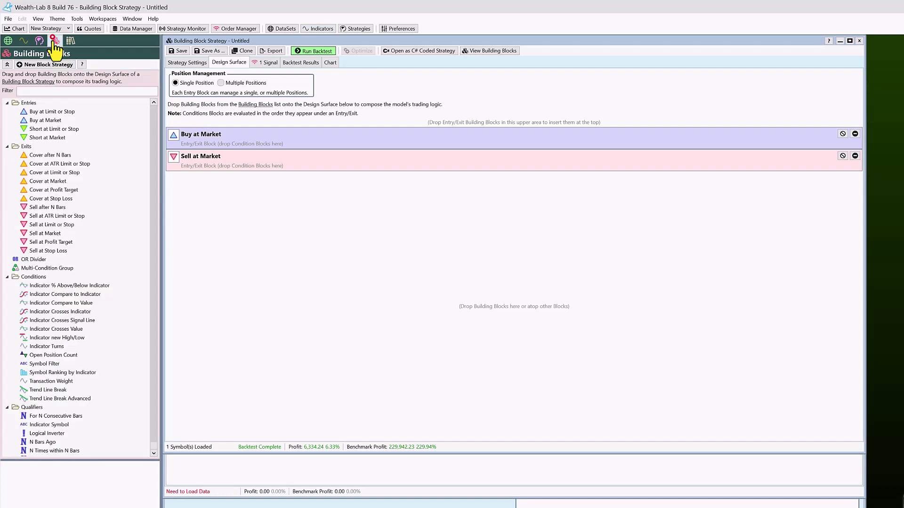
left_click(7, 64)
left_click(7, 102)
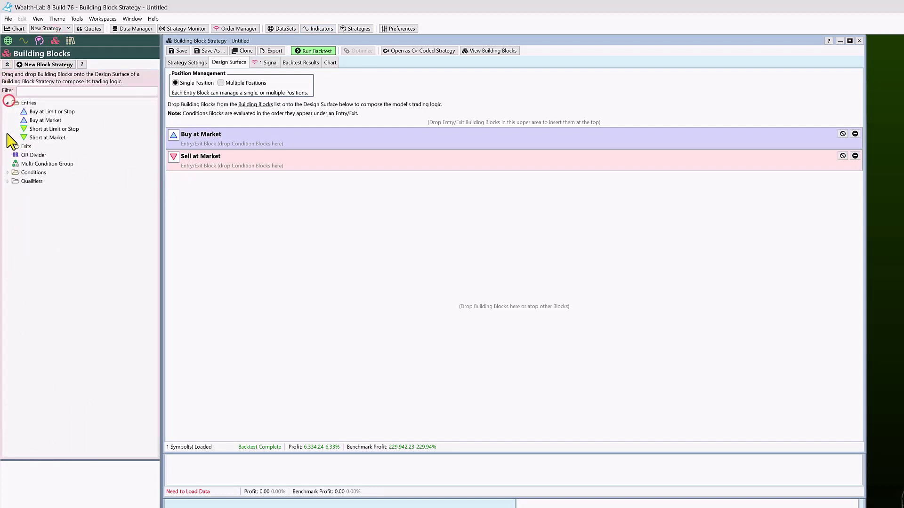
left_click(6, 147)
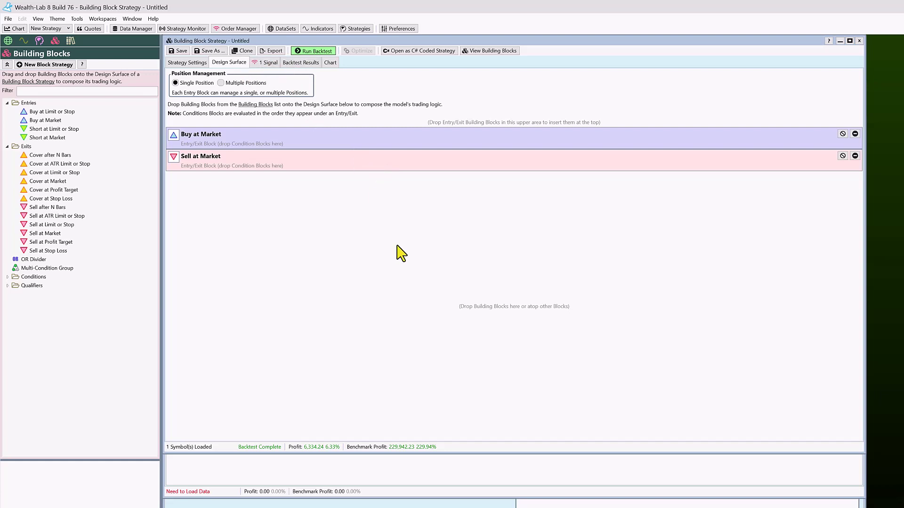
Examine the QQQ backtest's individual positions and their trade markers on an enlarged view of the strategy chart
left_click(301, 62)
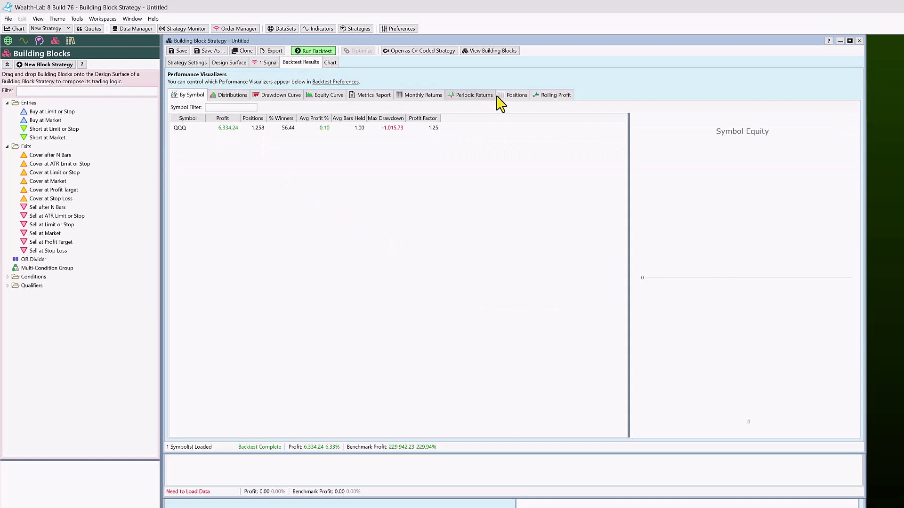
left_click(516, 95)
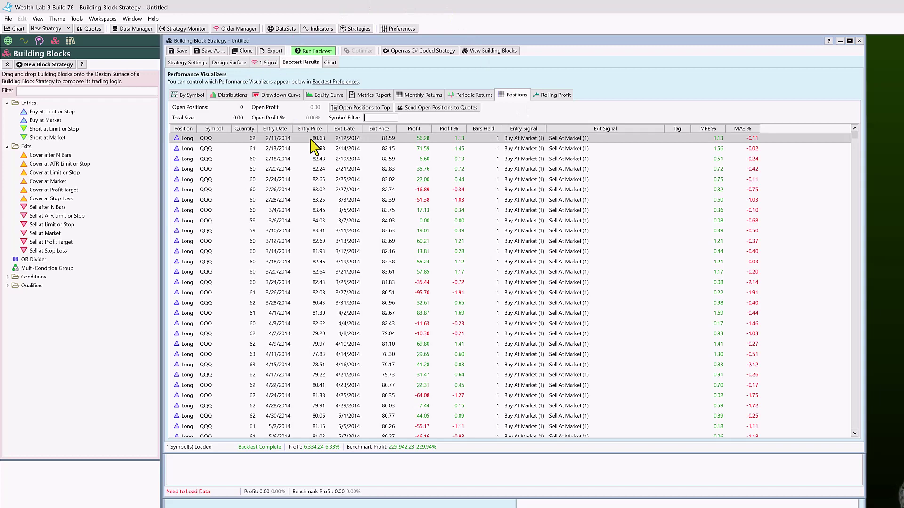
left_click(336, 62)
scroll(607, 262, "up", 3)
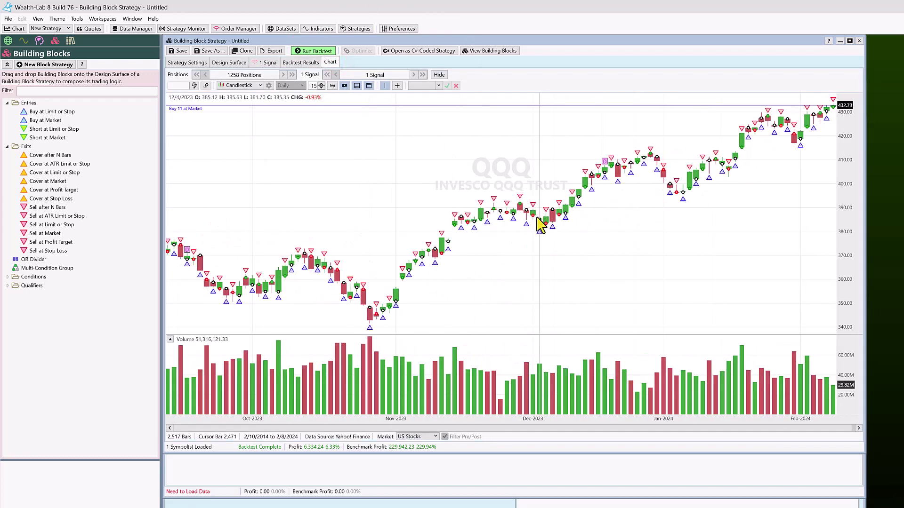
Compare the most recent QQQ positions, listed newest first, with the chart's trade markers and the strategy's current signal
left_click(303, 62)
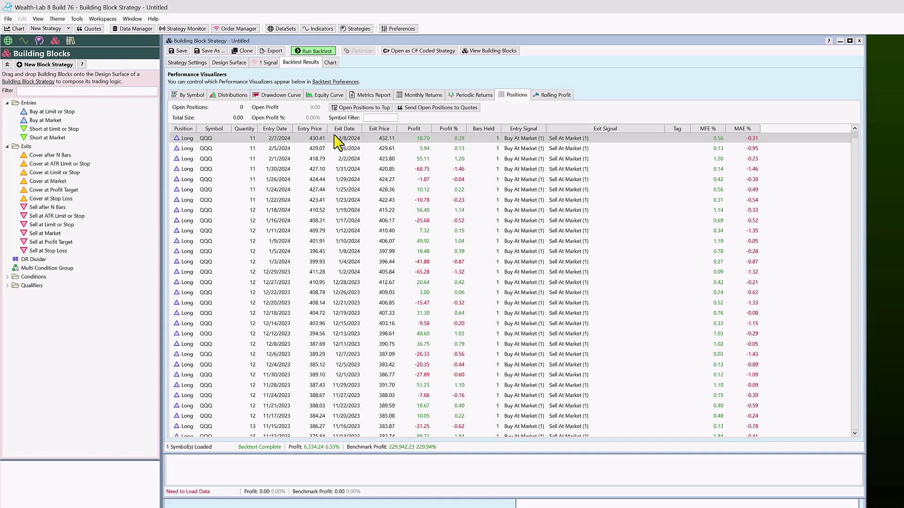
left_click(329, 62)
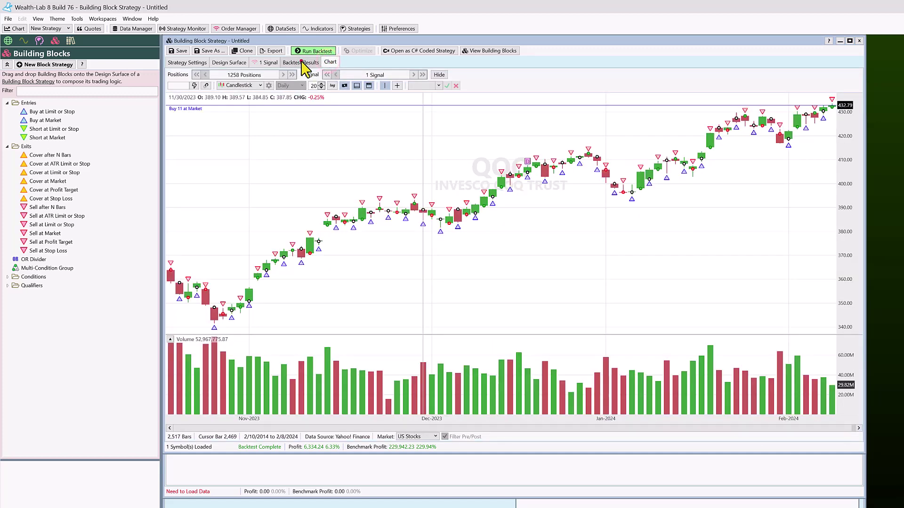
left_click(302, 63)
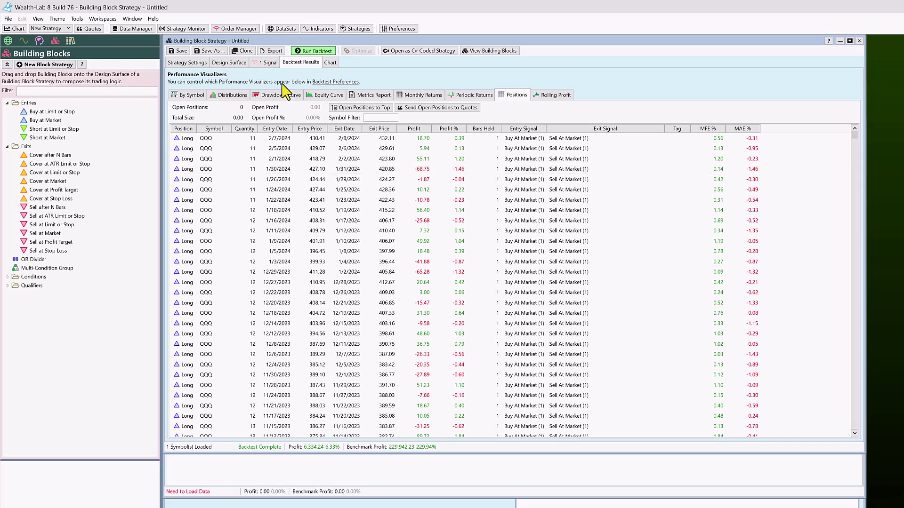
left_click(269, 63)
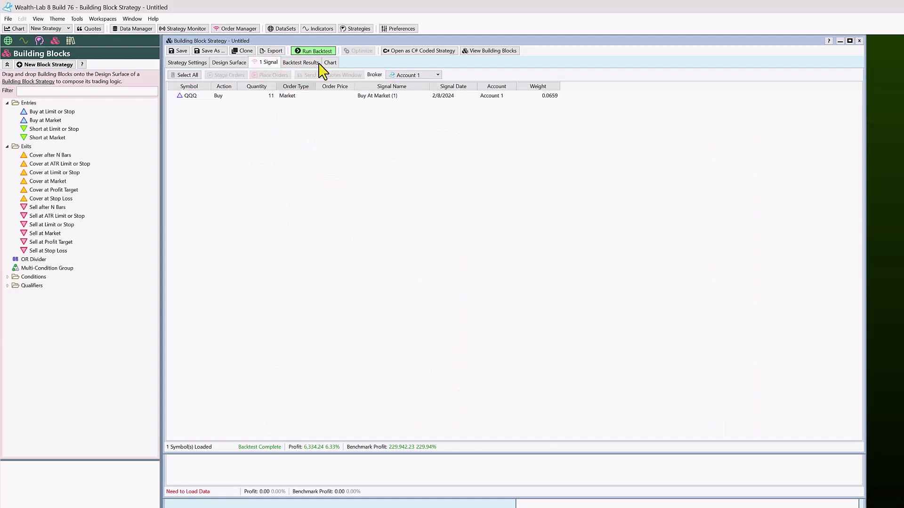
left_click(304, 63)
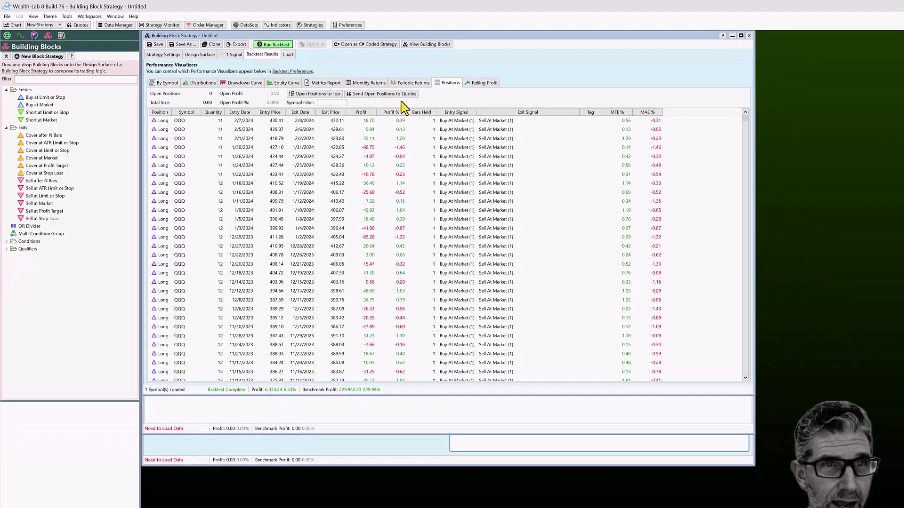